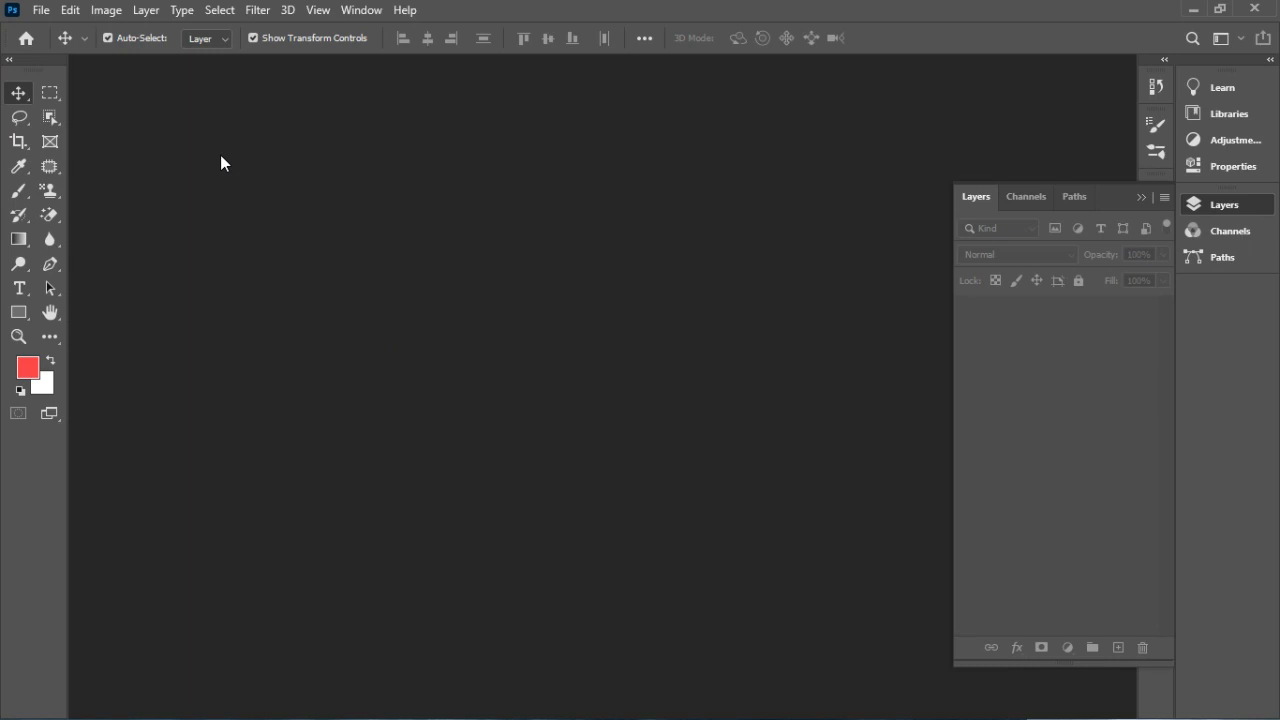
# Open pexels-vlad-bagacian-1061623.jpg and pexels-swapnil-sharma-3762863.jpg together from the Downloads folder.
pyautogui.click(42, 11)
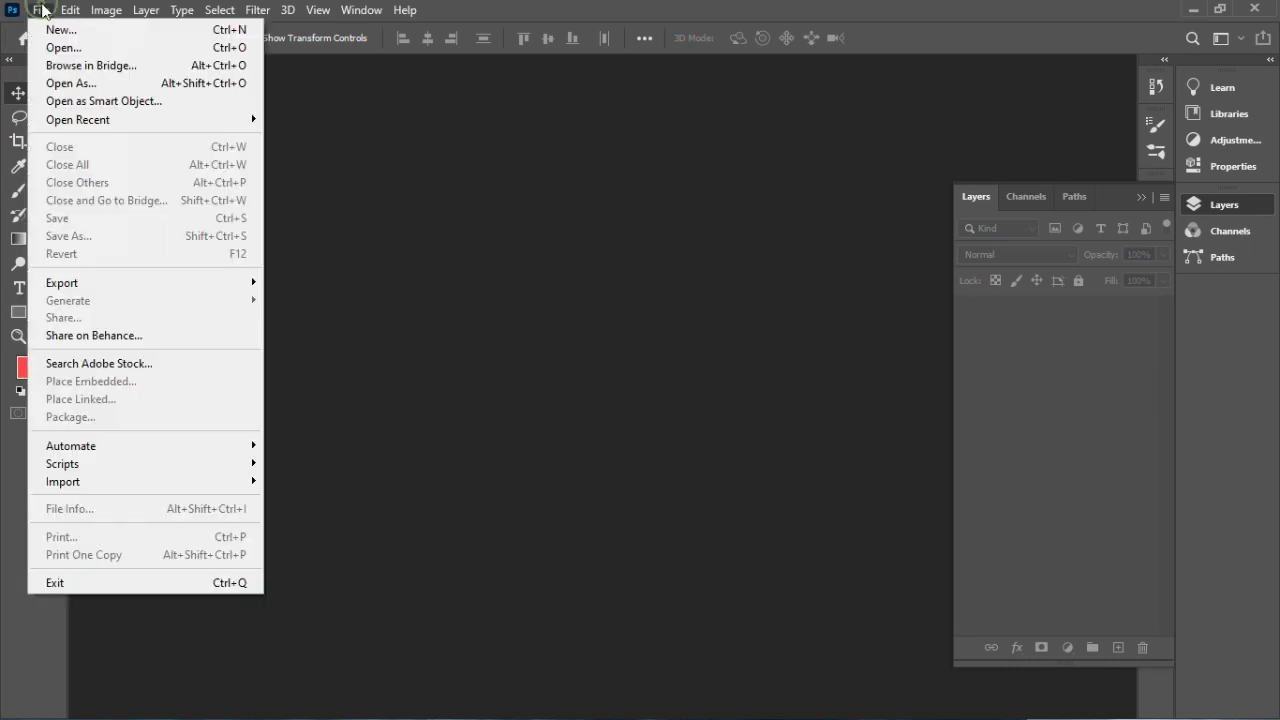
pyautogui.click(79, 50)
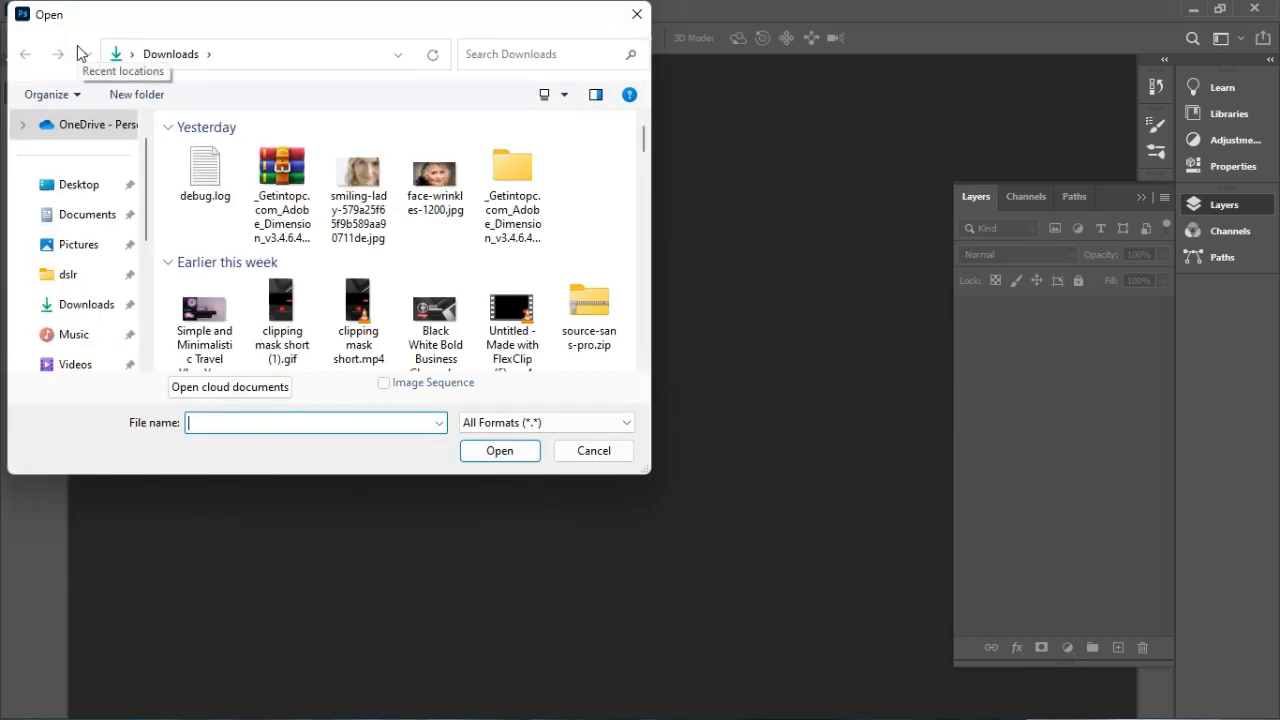
pyautogui.click(90, 306)
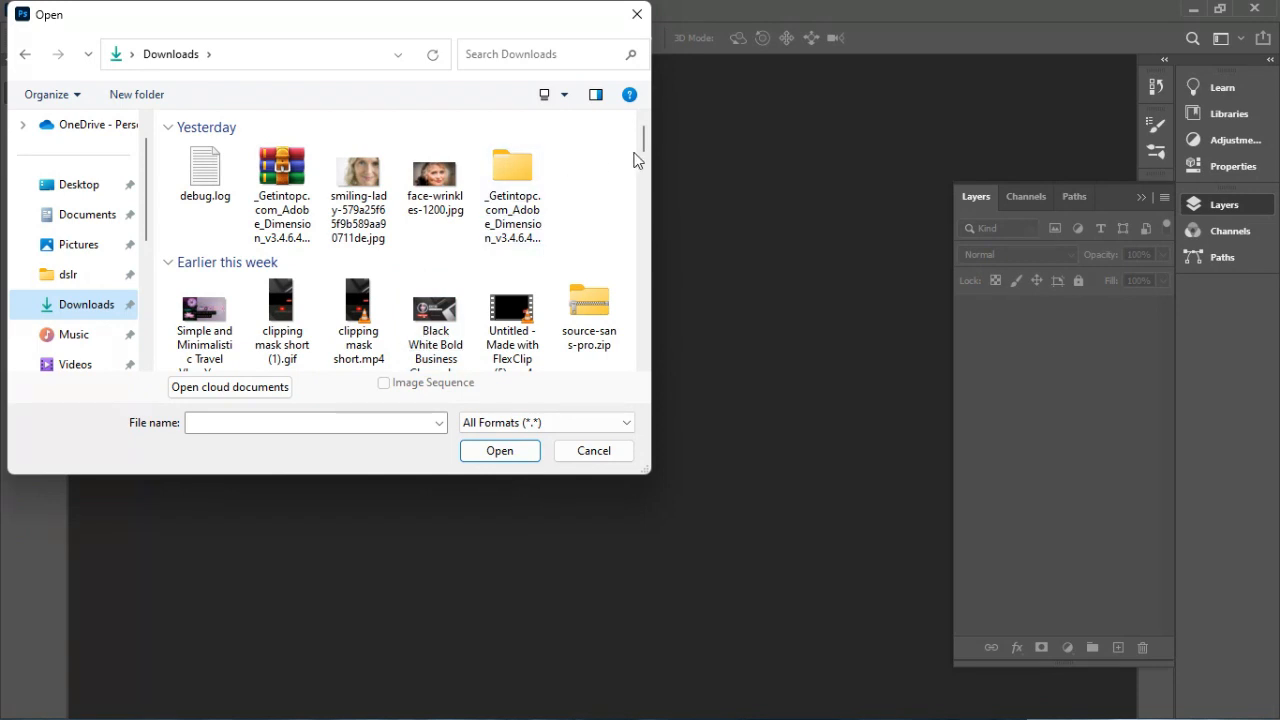
pyautogui.moveTo(644, 145); pyautogui.dragTo(649, 278)
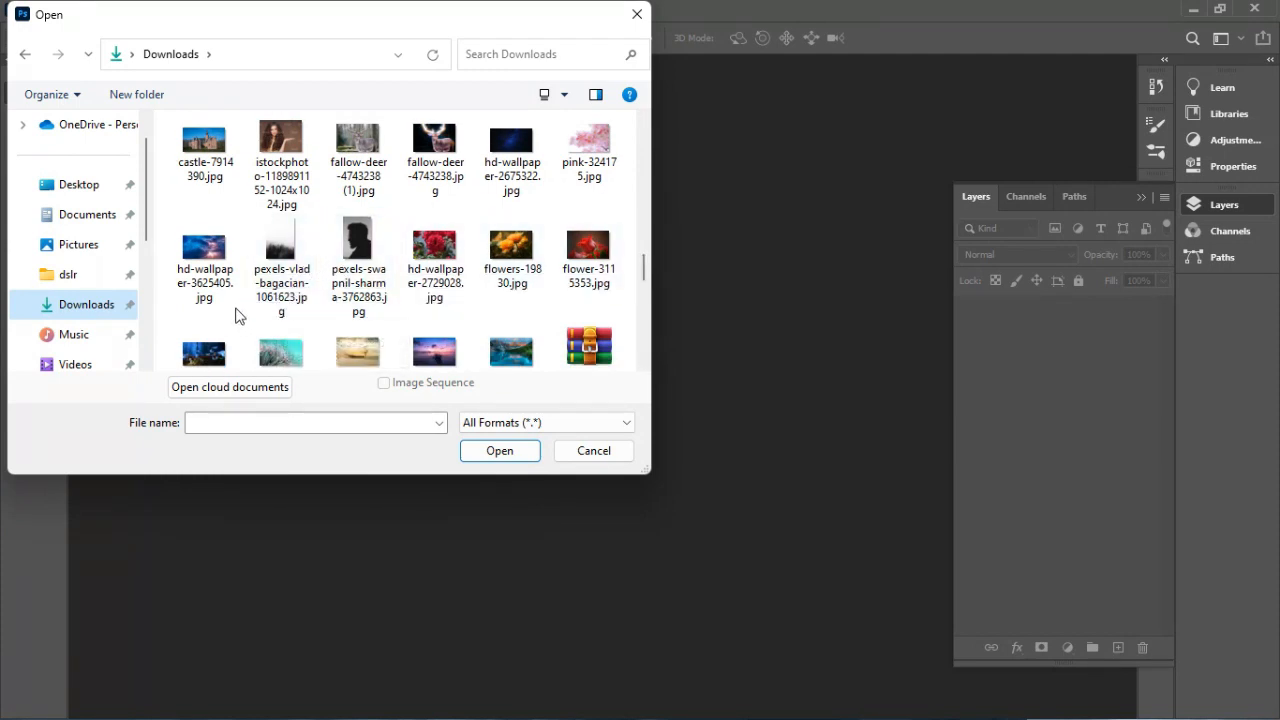
pyautogui.moveTo(244, 315); pyautogui.dragTo(388, 243)
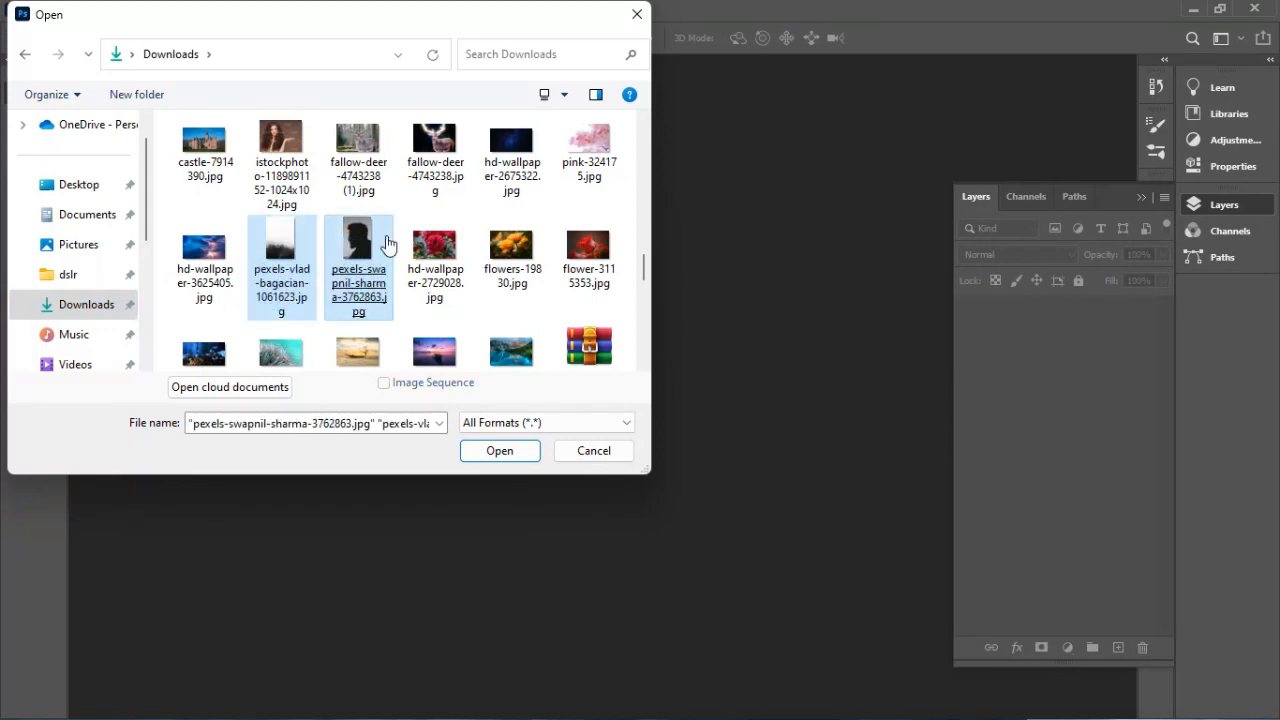
pyautogui.click(499, 451)
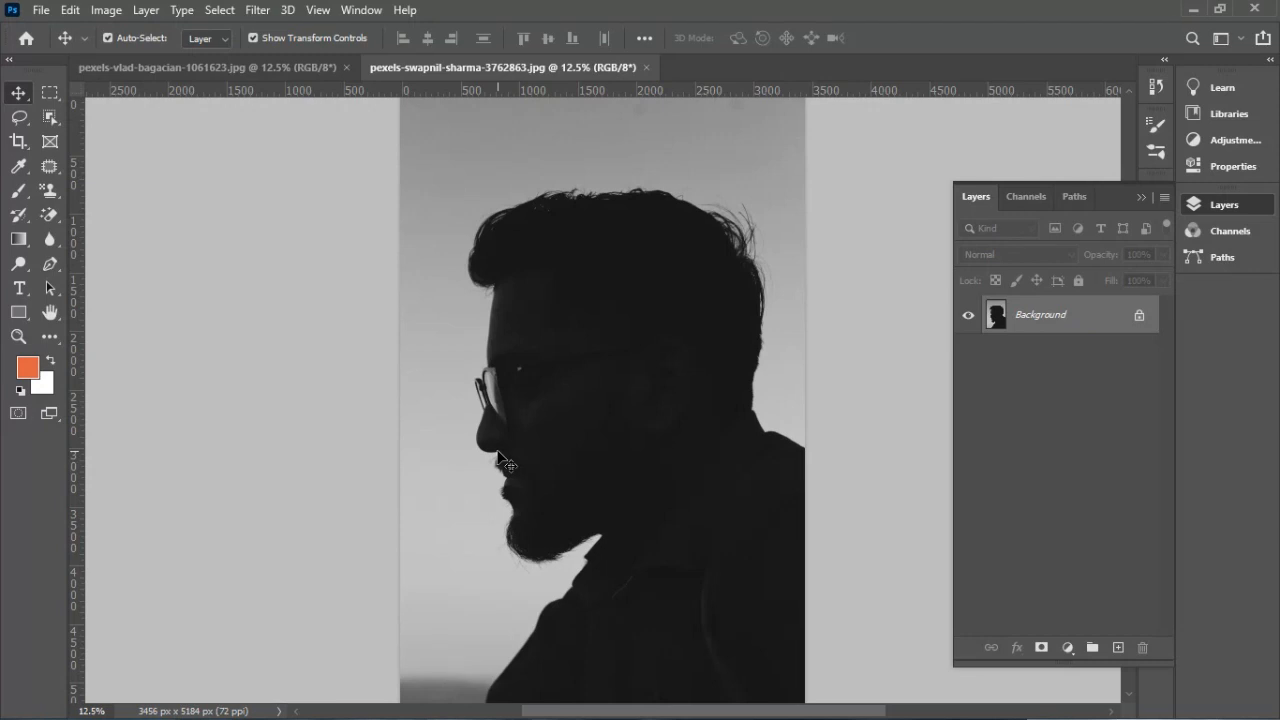
# Select the man in the silhouette portrait with Select Subject and hide the background using a layer mask.
pyautogui.click(258, 64)
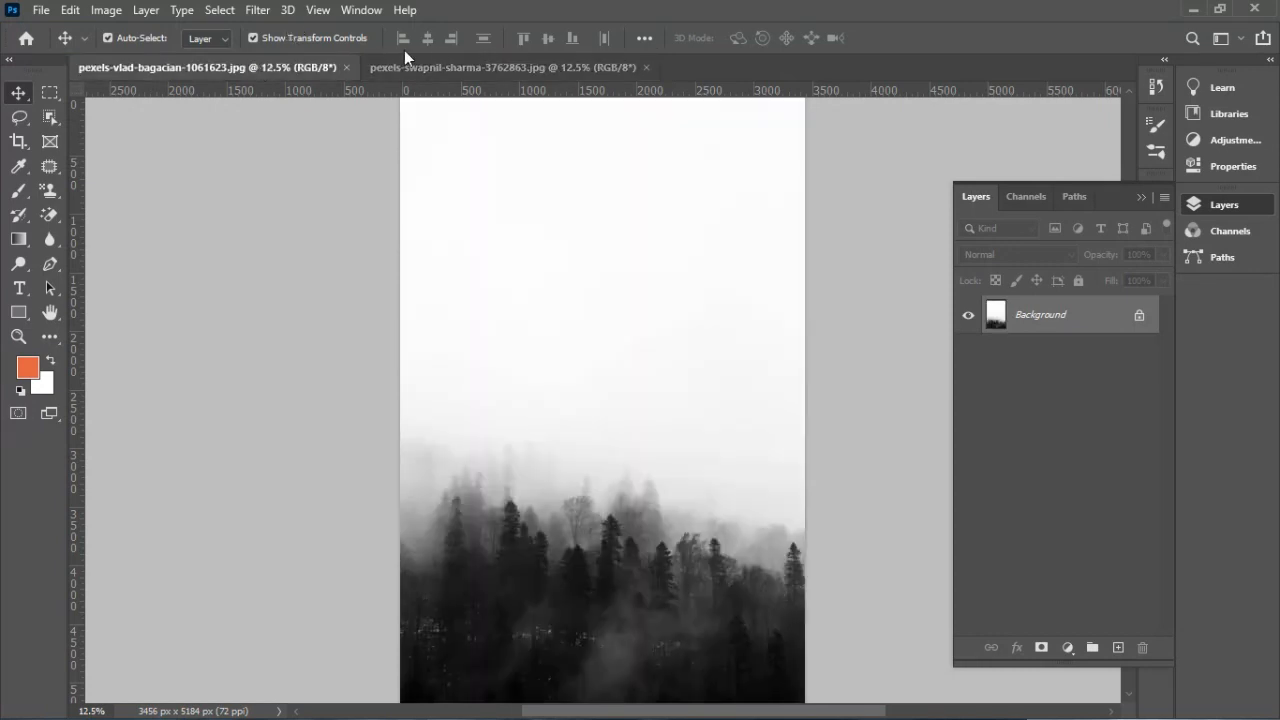
pyautogui.click(456, 66)
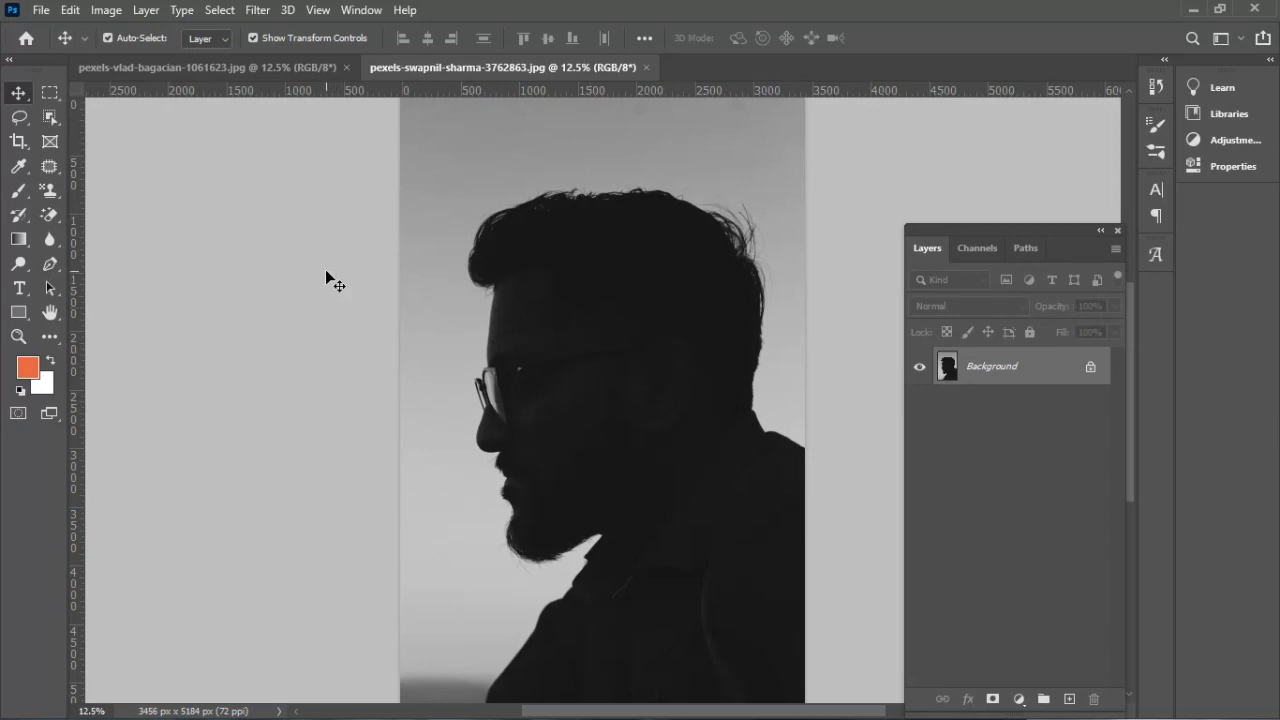
pyautogui.click(48, 115)
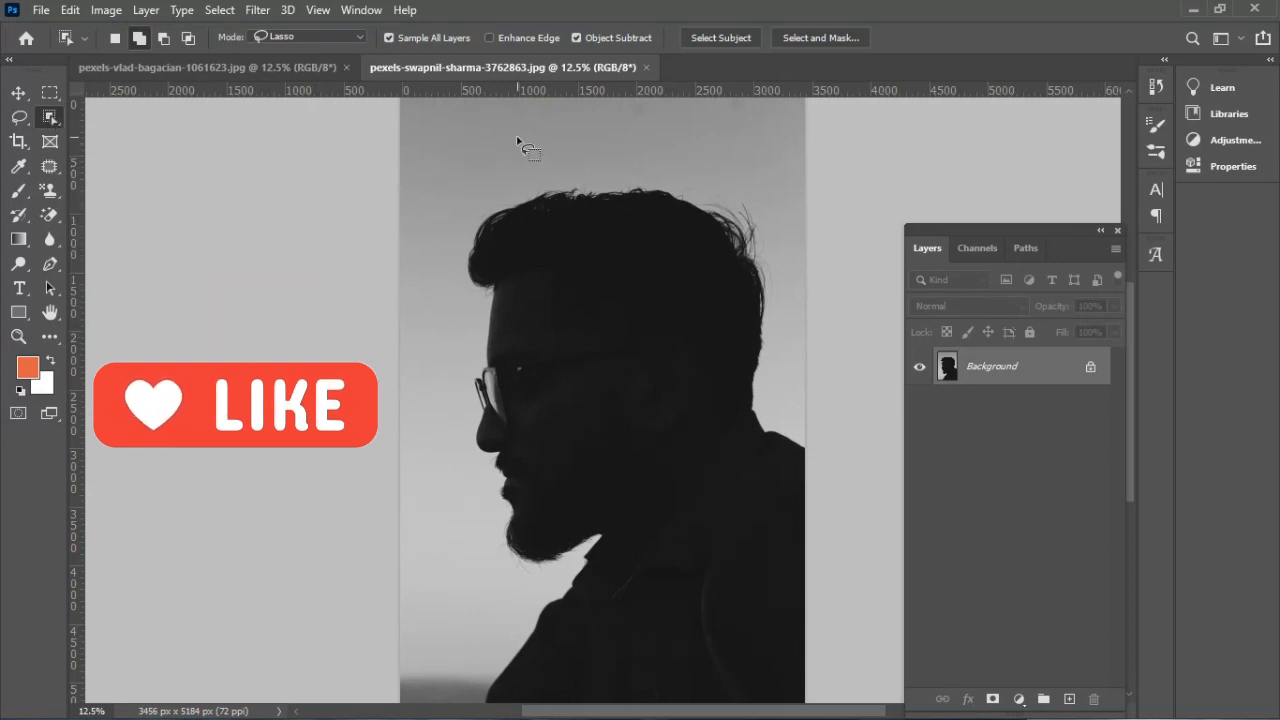
pyautogui.click(730, 38)
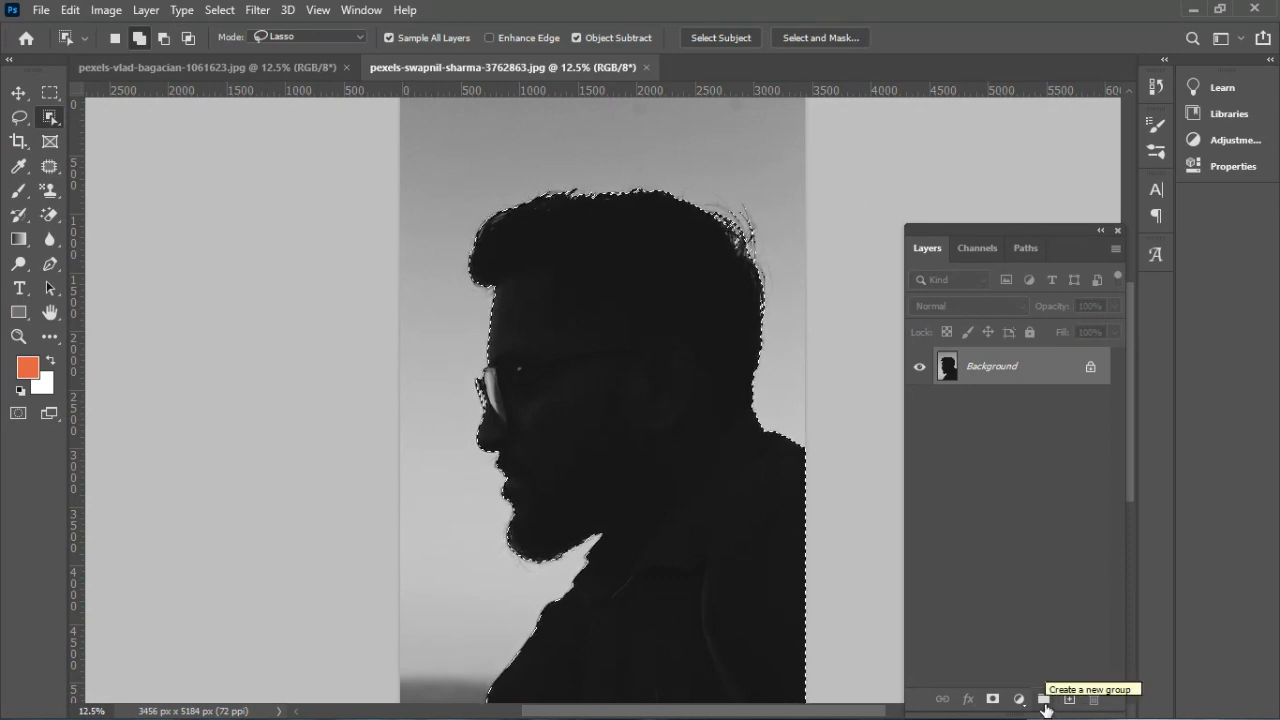
pyautogui.click(993, 700)
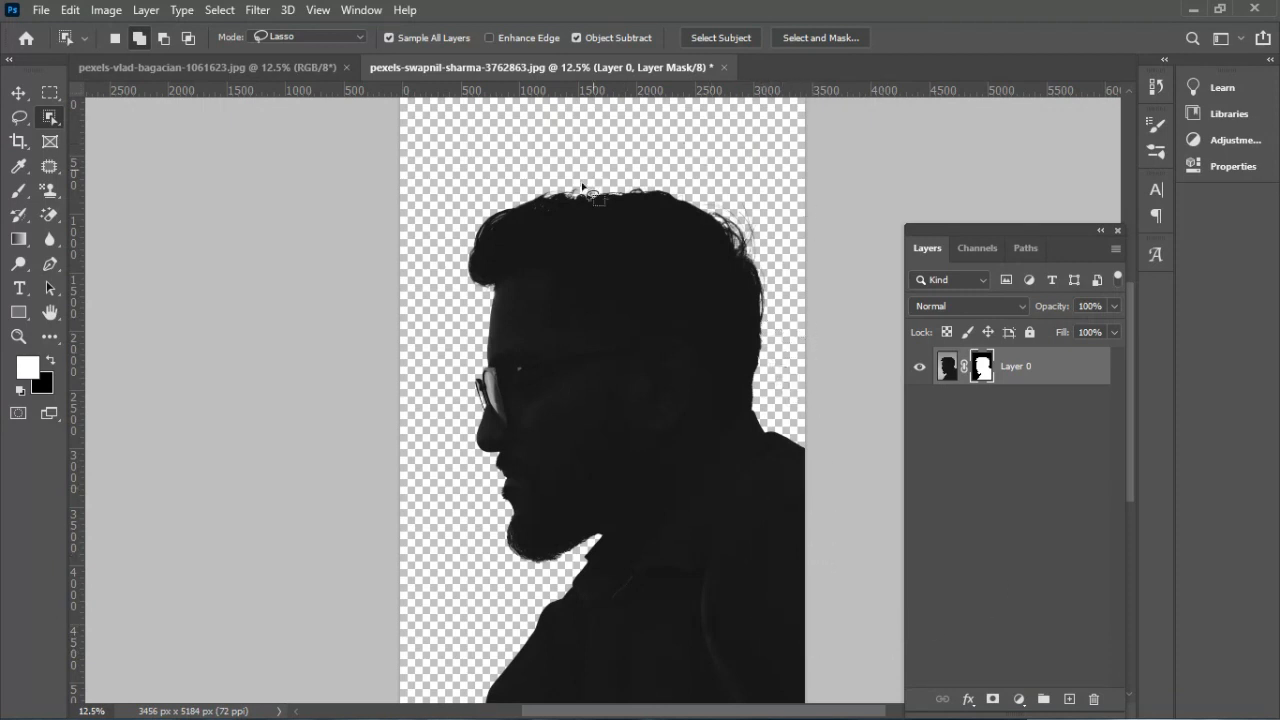
# Add an off-white (#fcf8f7) Solid Color fill layer and place it beneath the masked portrait layer.
pyautogui.click(1021, 702)
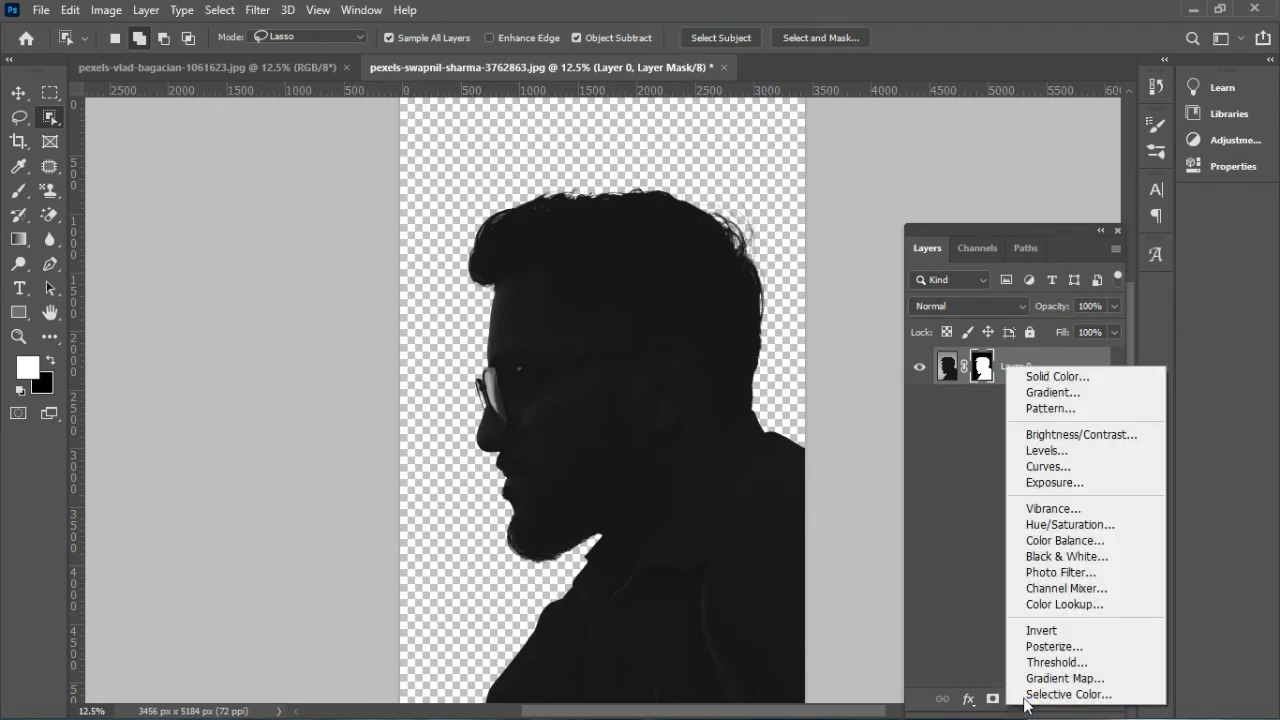
pyautogui.click(1059, 376)
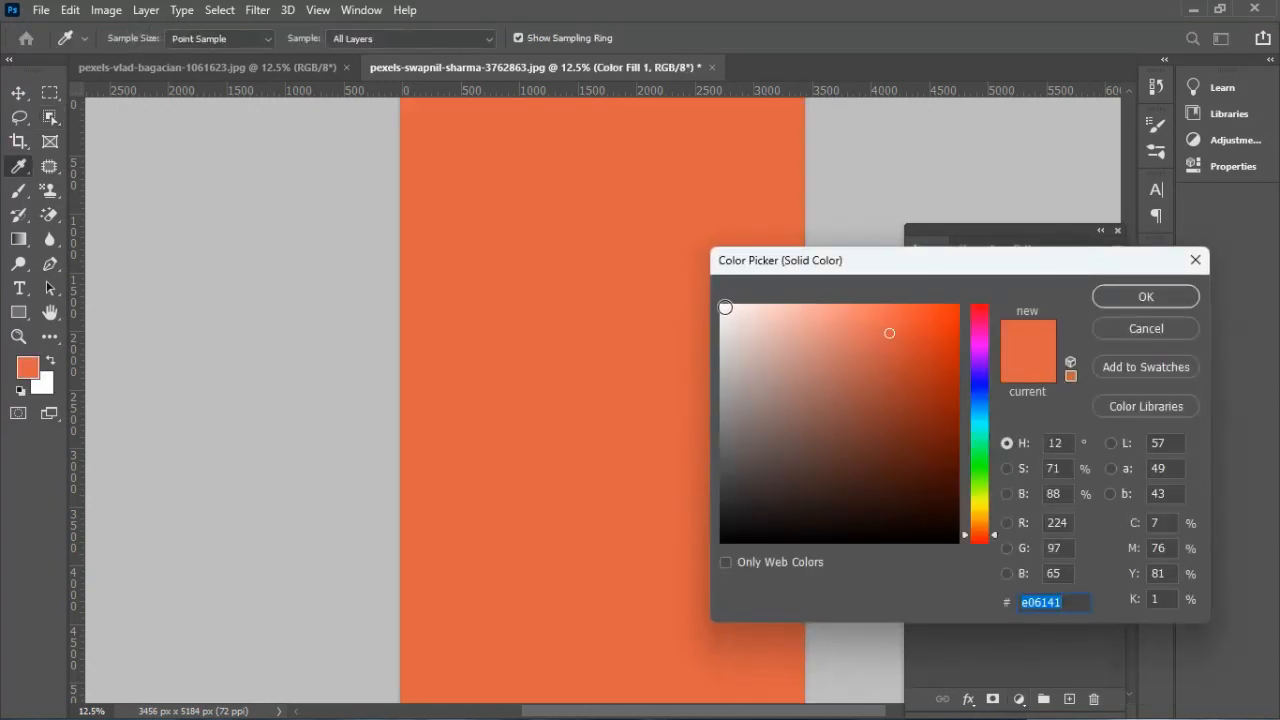
pyautogui.click(725, 307)
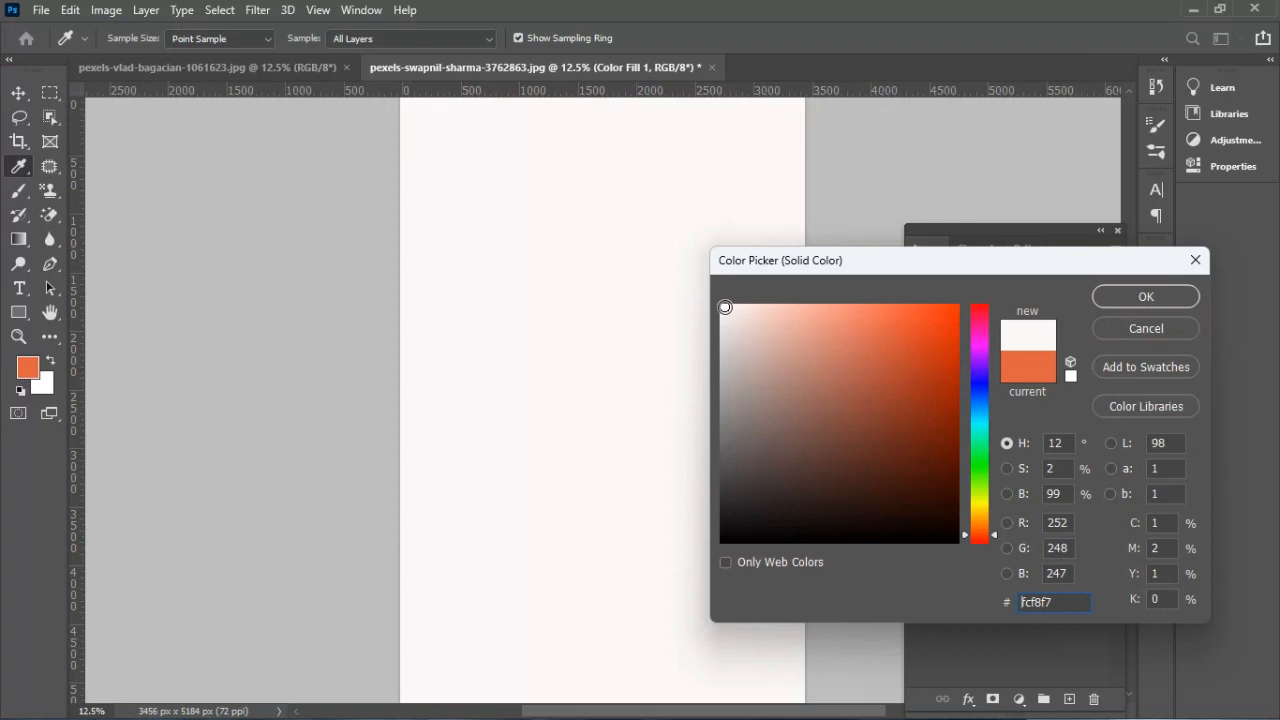
pyautogui.click(1145, 297)
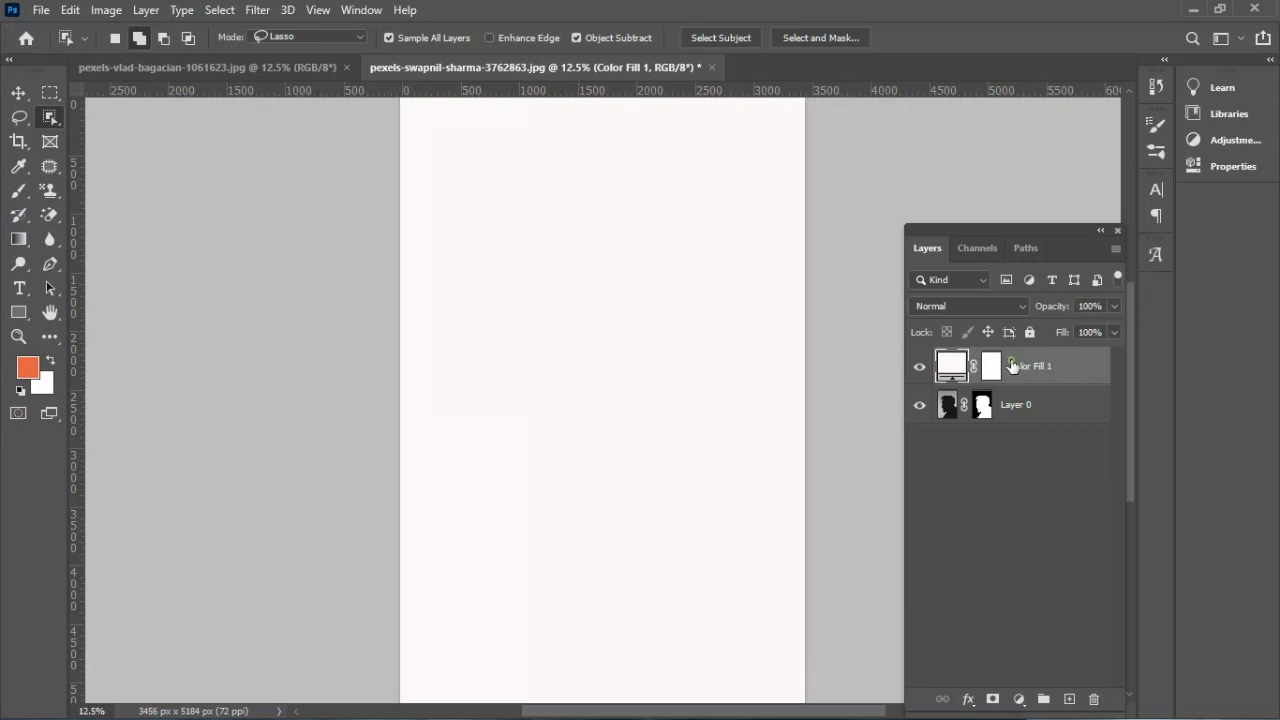
pyautogui.moveTo(1011, 359); pyautogui.dragTo(1012, 408)
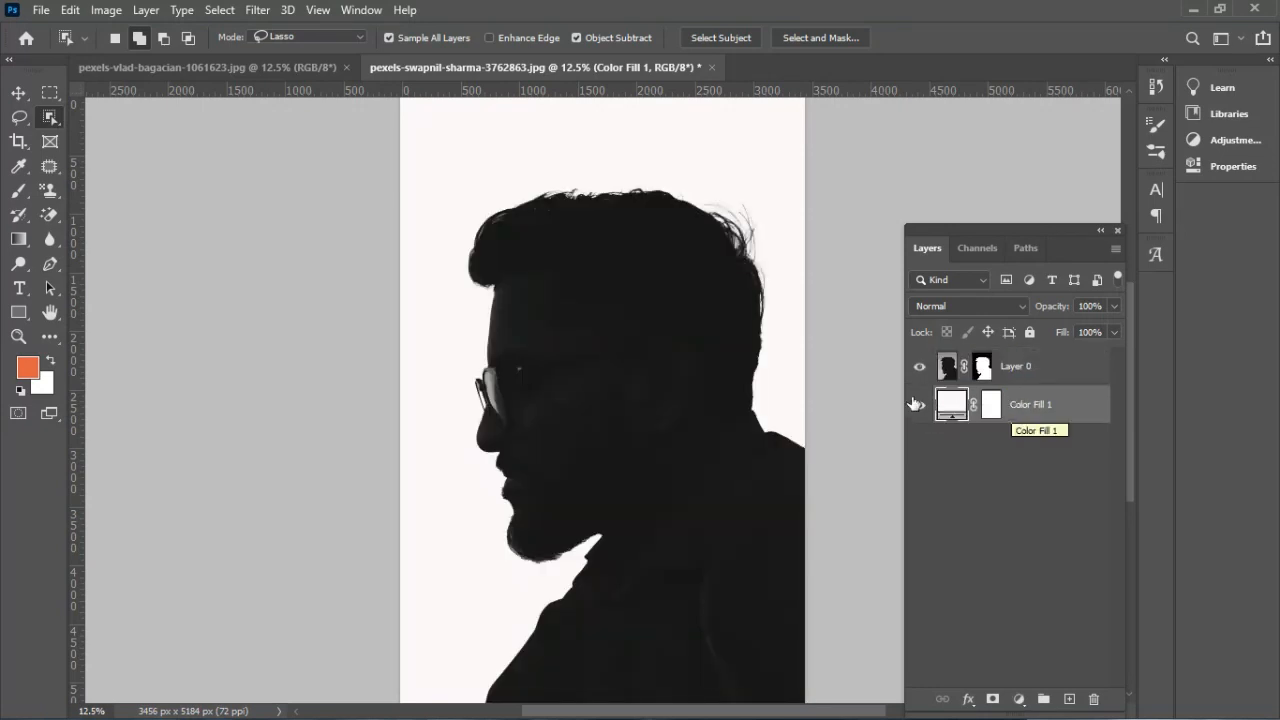
pyautogui.click(198, 64)
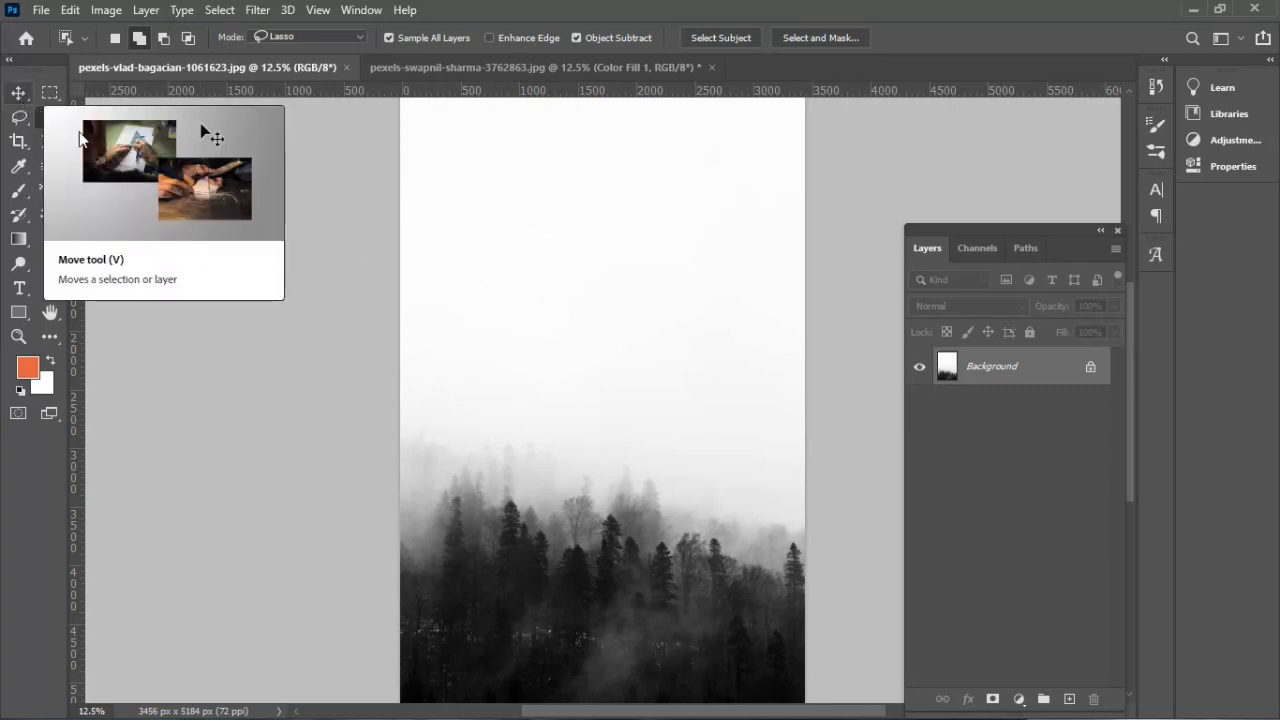
pyautogui.moveTo(558, 383); pyautogui.dragTo(544, 254)
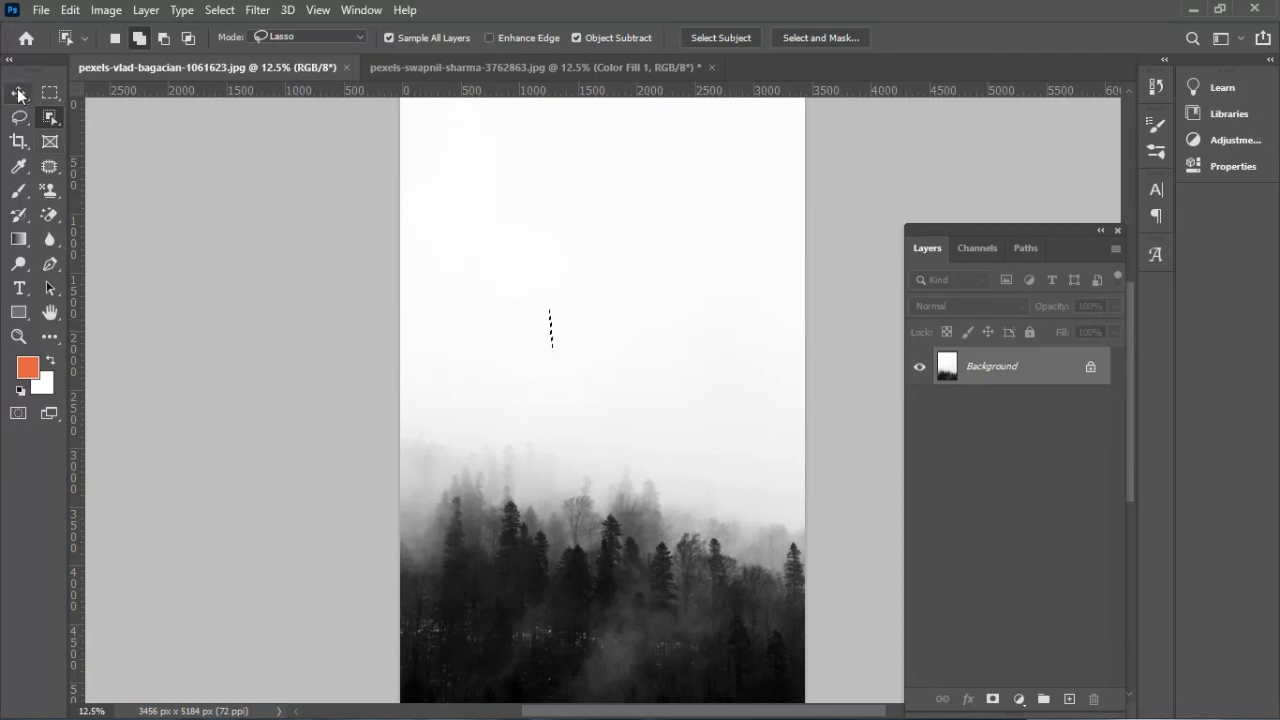
pyautogui.click(196, 340)
# Copy the forest image into the portrait document with the Move tool, make it the top layer and align it with the canvas sides.
pyautogui.click(8, 98)
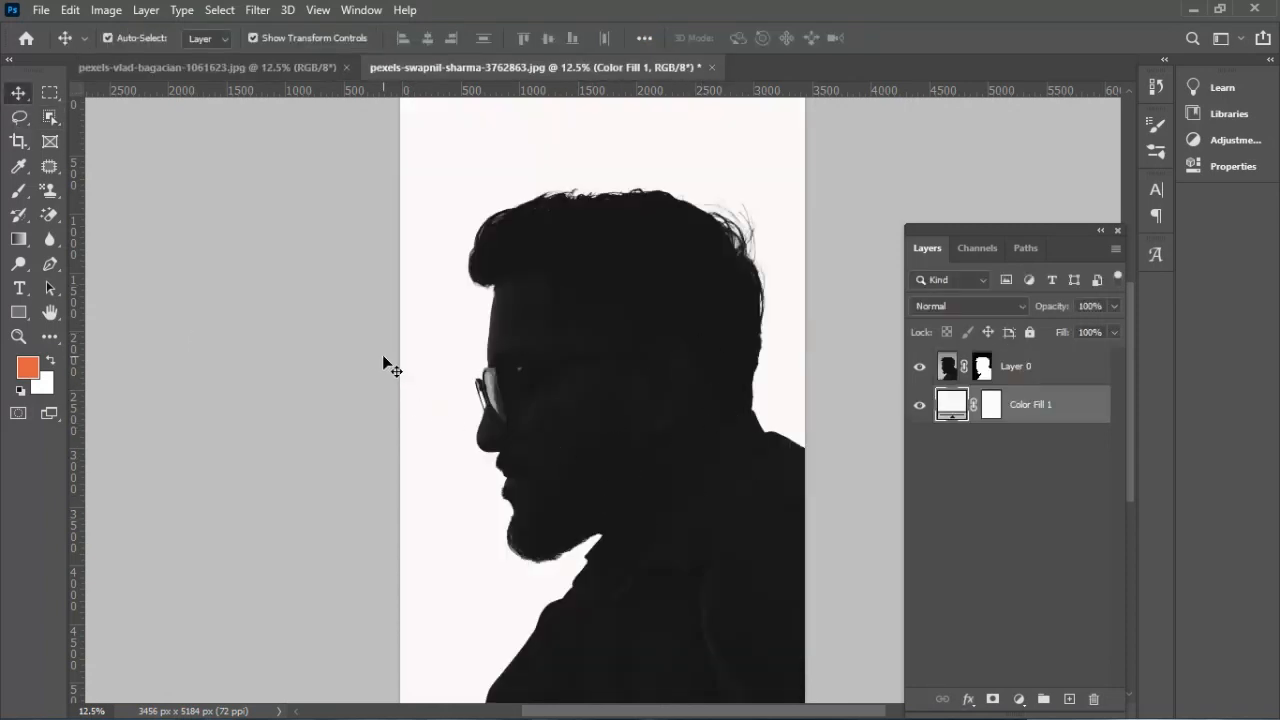
pyautogui.click(262, 62)
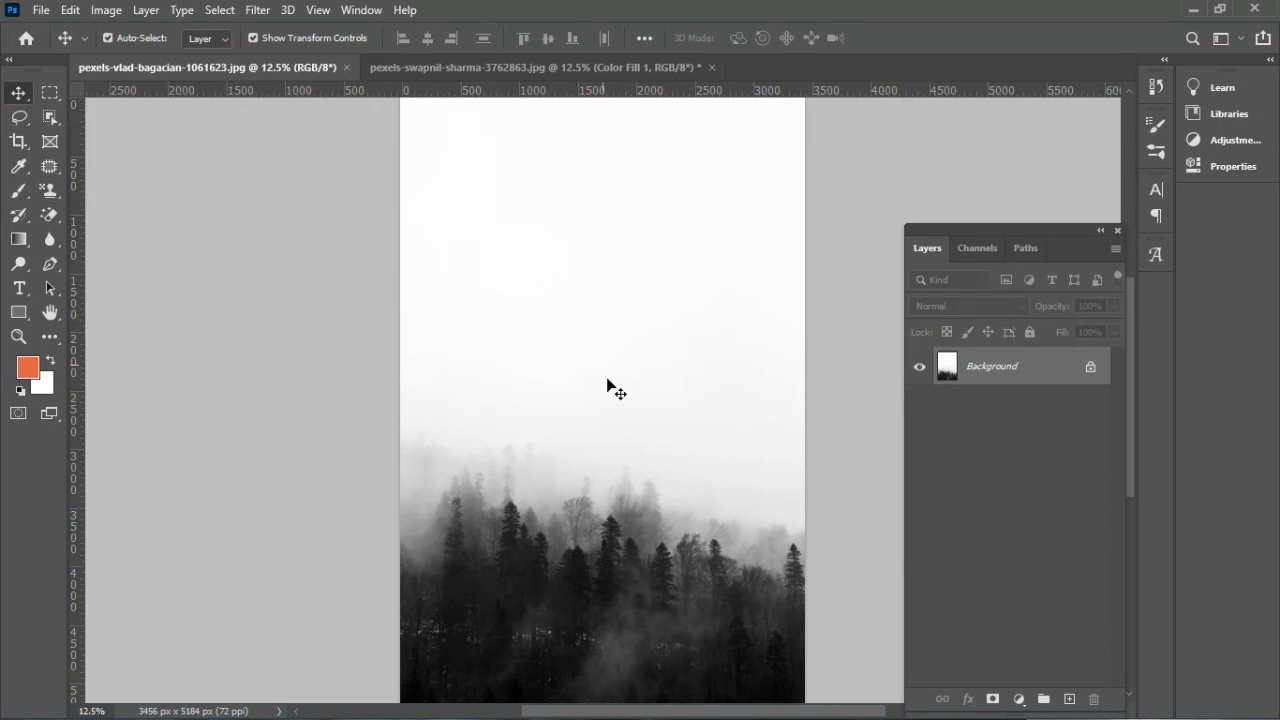
pyautogui.moveTo(574, 453); pyautogui.dragTo(548, 174)
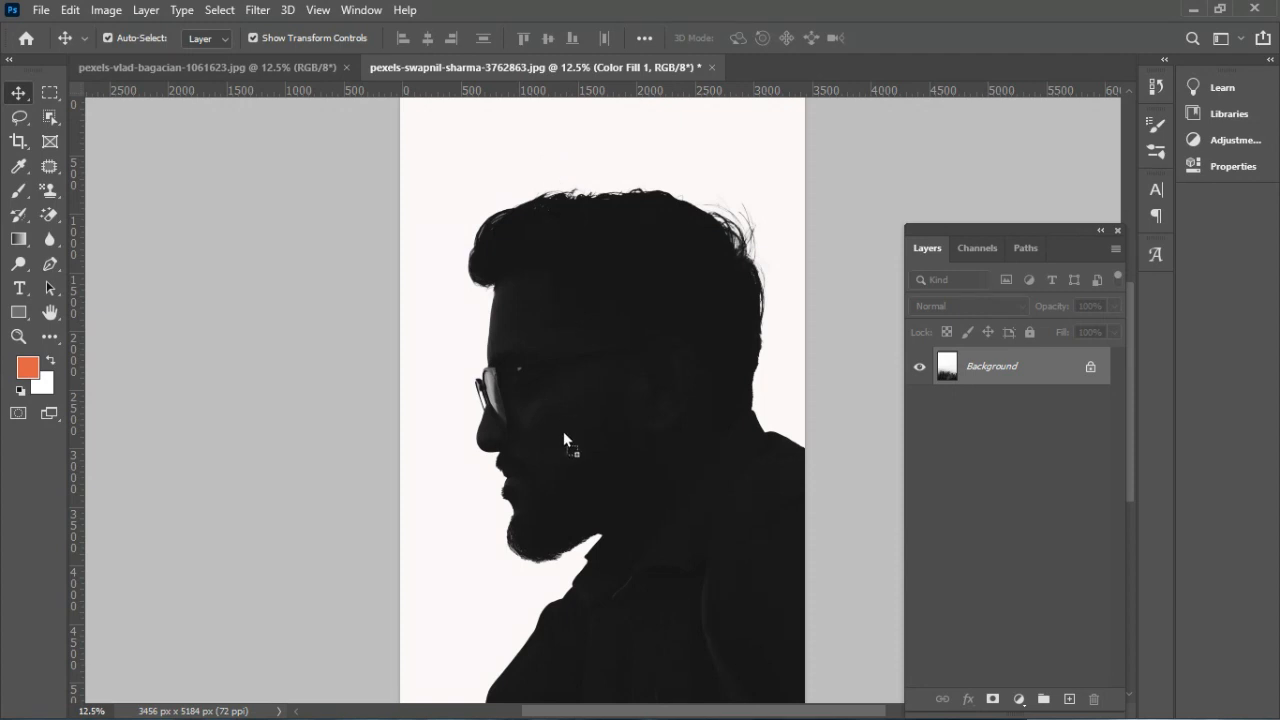
pyautogui.moveTo(564, 433); pyautogui.dragTo(562, 431)
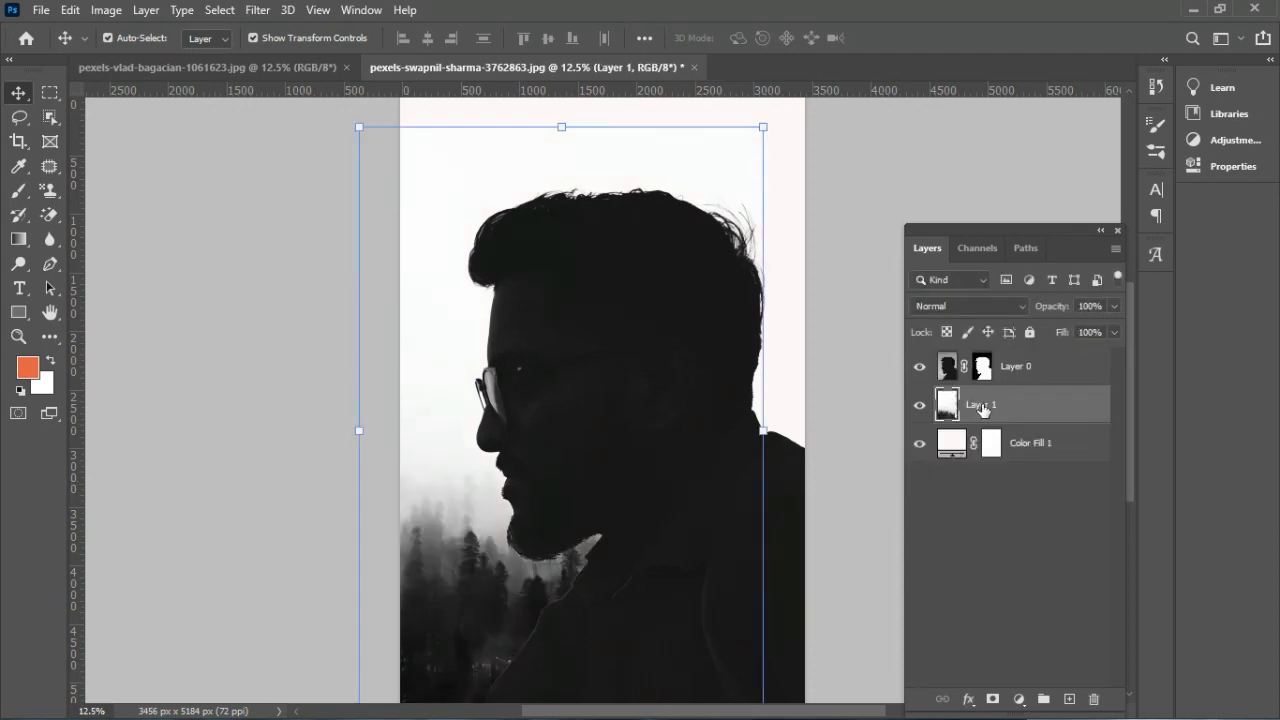
pyautogui.moveTo(990, 405); pyautogui.dragTo(991, 370)
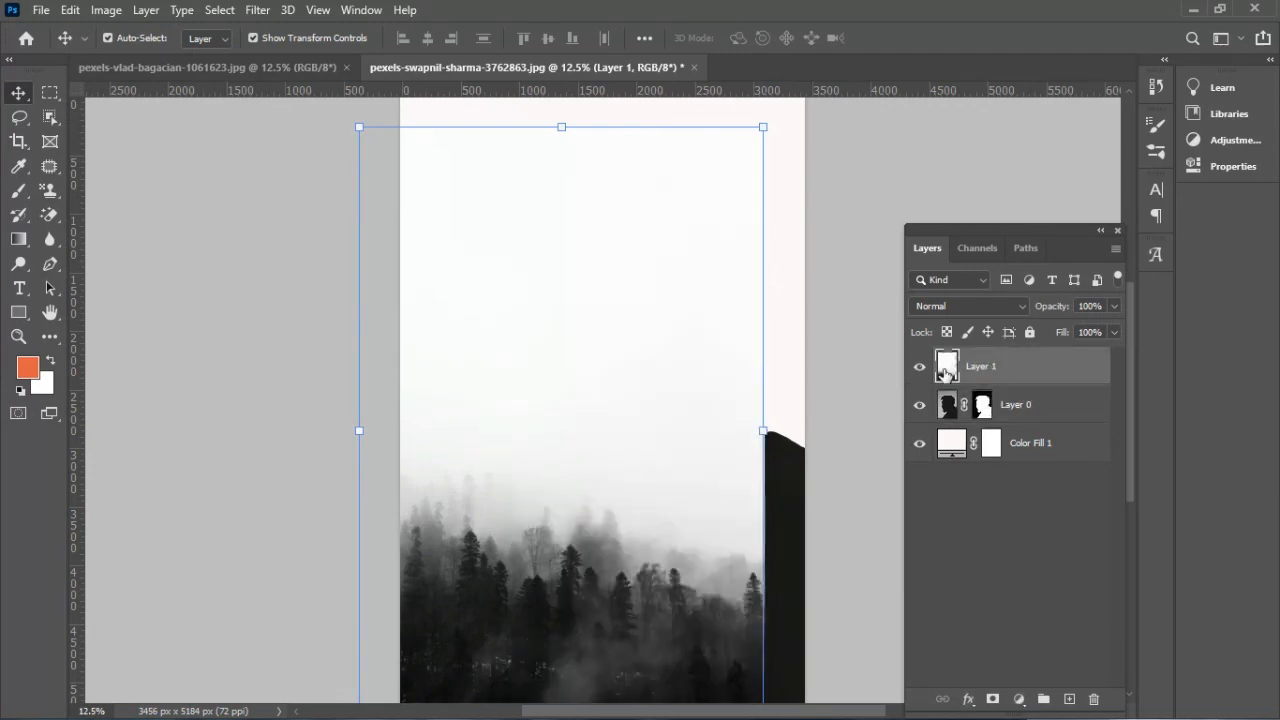
pyautogui.click(666, 396)
pyautogui.moveTo(667, 394); pyautogui.dragTo(700, 403)
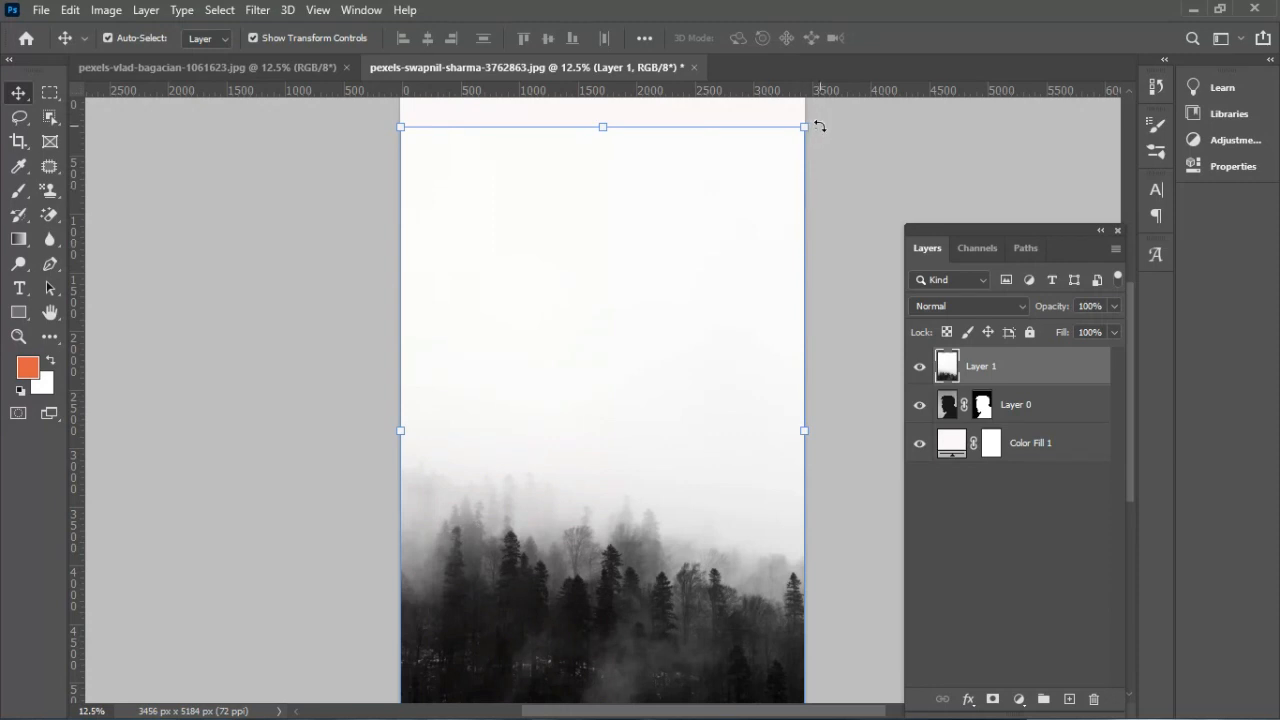
# Rotate the forest layer about 24° clockwise, scale it to about 125% and move it up over the canvas.
pyautogui.moveTo(823, 123); pyautogui.dragTo(877, 272)
pyautogui.moveTo(651, 394); pyautogui.dragTo(685, 314)
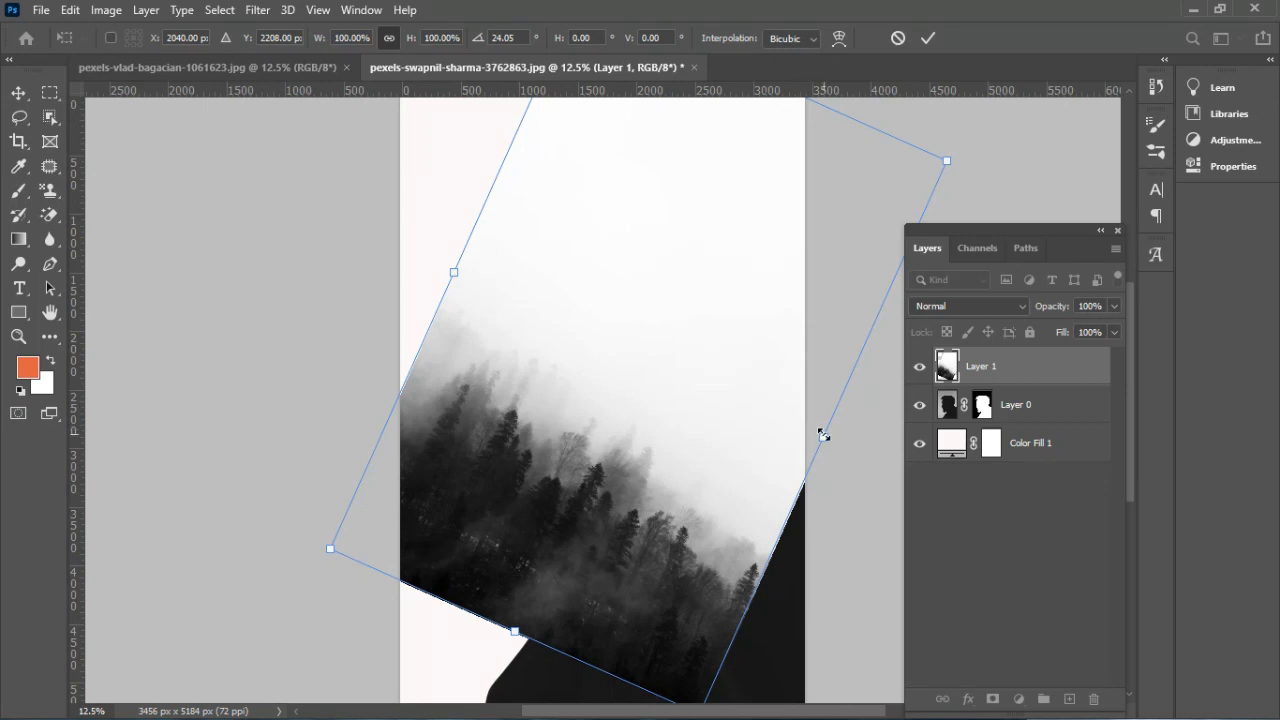
pyautogui.moveTo(822, 434); pyautogui.dragTo(898, 528)
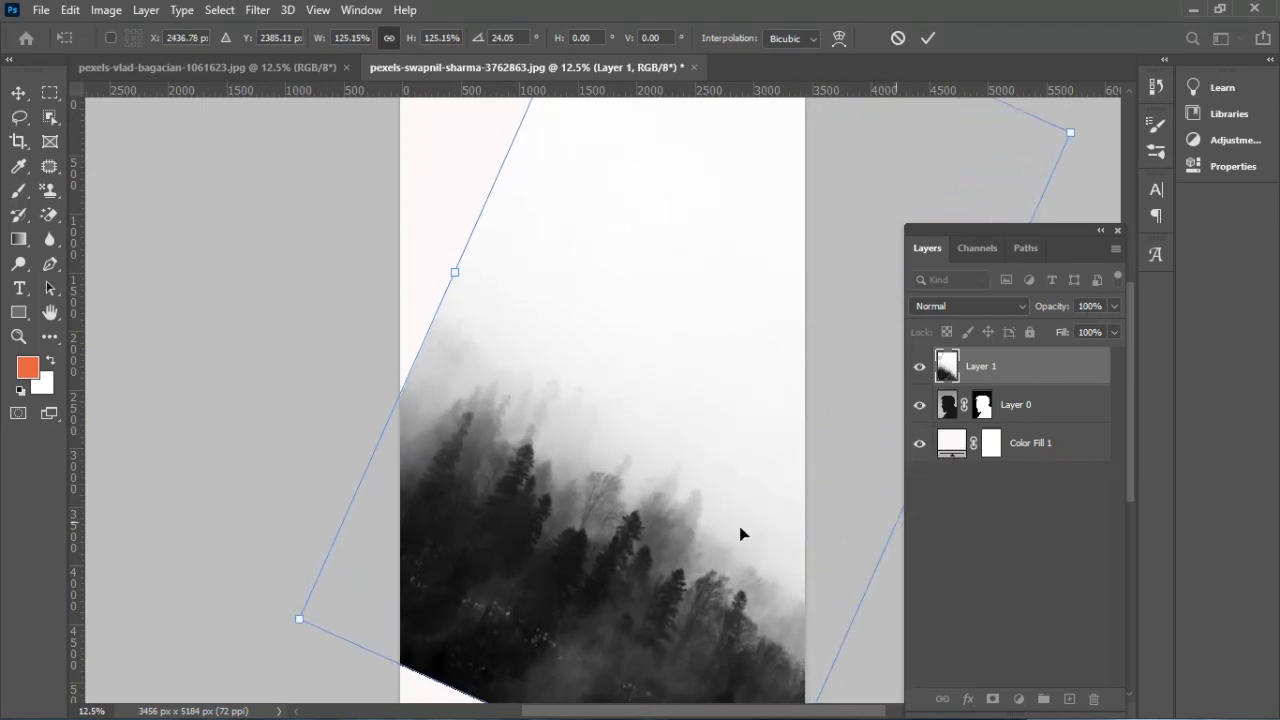
pyautogui.moveTo(651, 534); pyautogui.dragTo(652, 460)
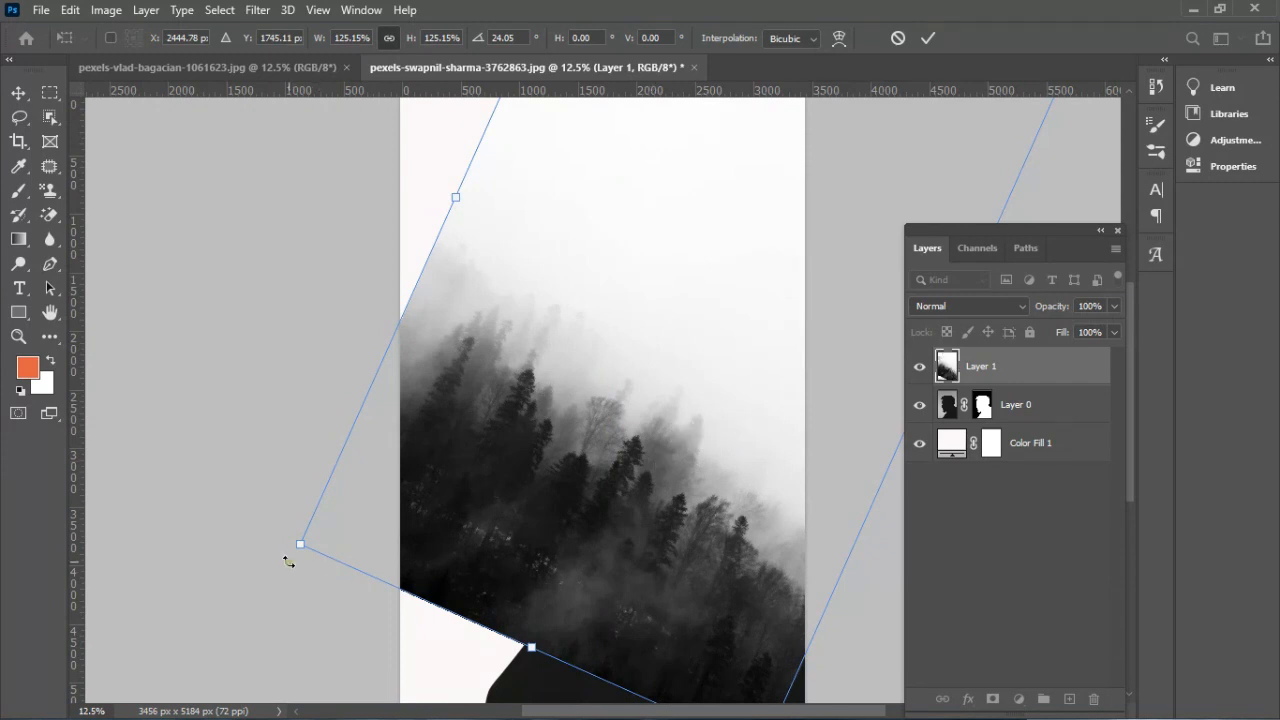
# Increase the forest layer's rotation to about 28° and shift it about 360 px to the right.
pyautogui.moveTo(288, 562); pyautogui.dragTo(289, 537)
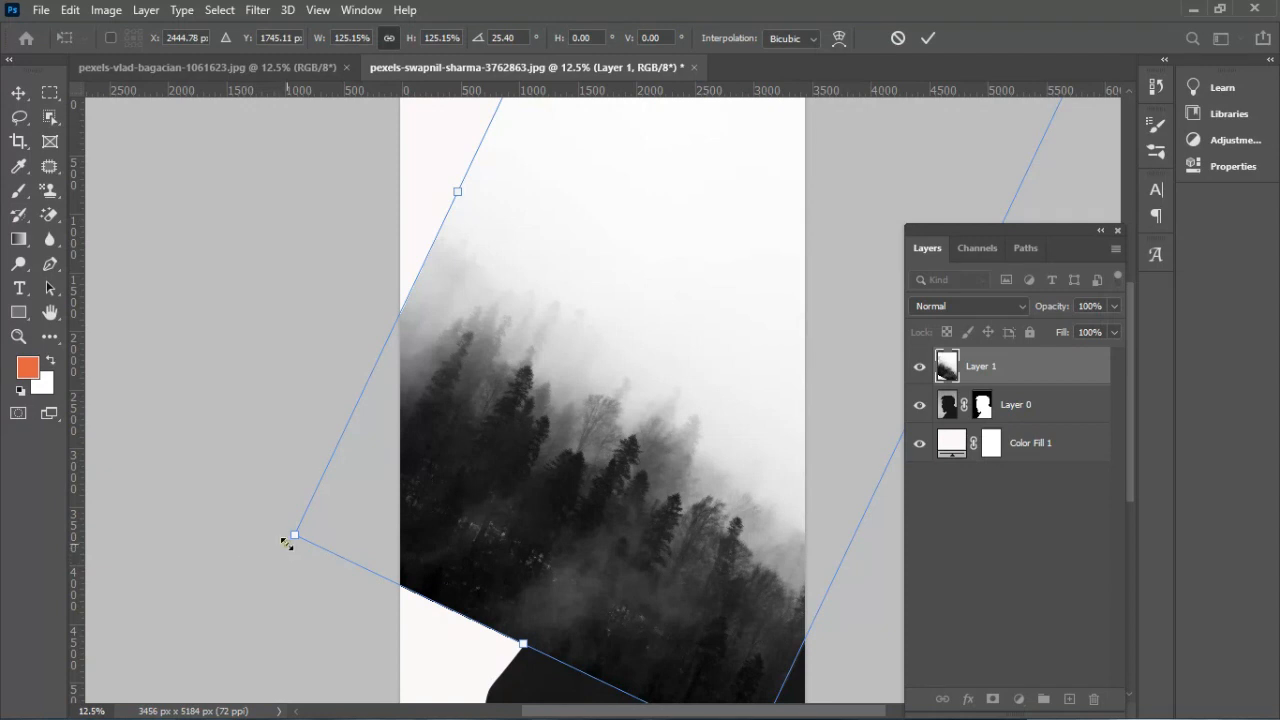
pyautogui.moveTo(282, 545); pyautogui.dragTo(282, 517)
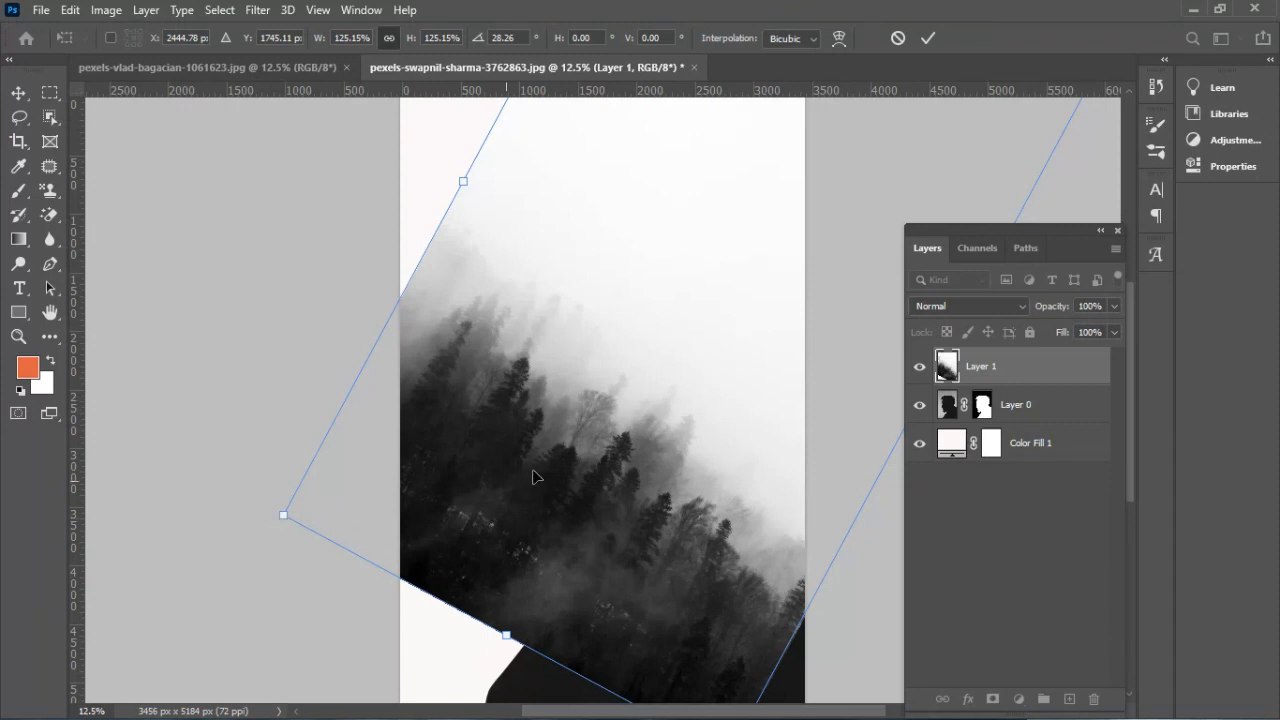
pyautogui.moveTo(539, 464); pyautogui.dragTo(585, 465)
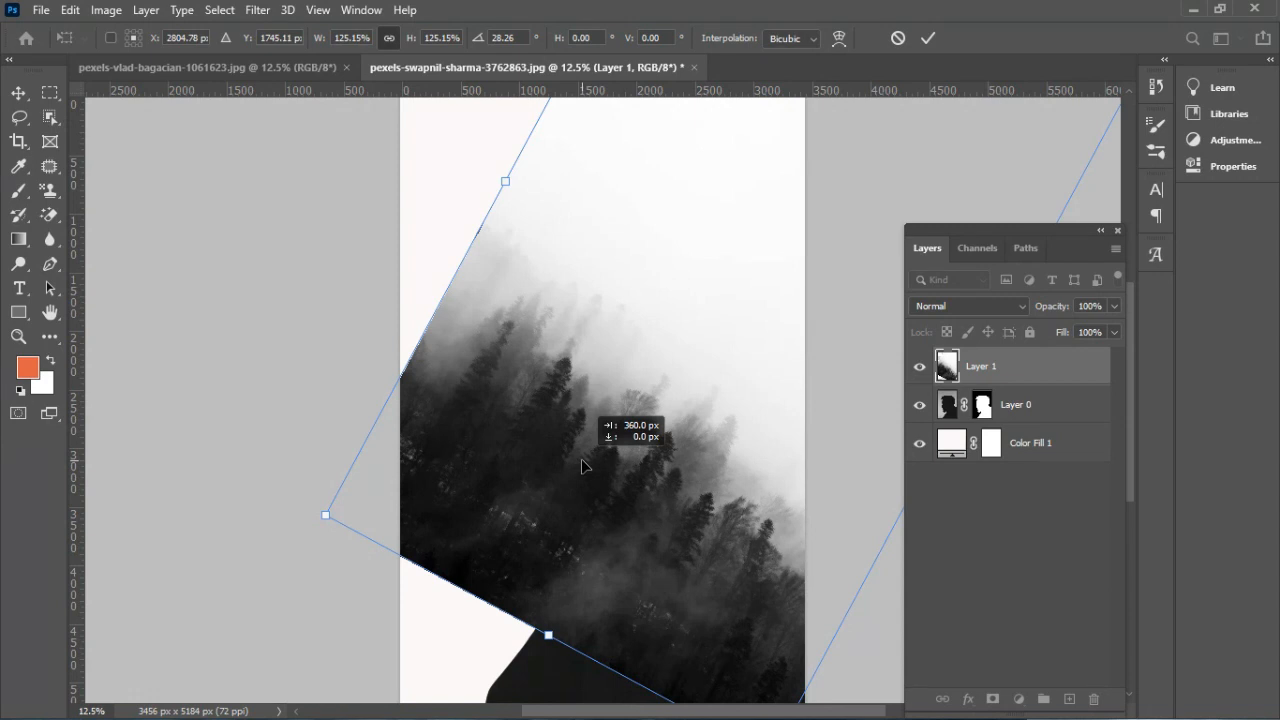
pyautogui.moveTo(585, 465); pyautogui.dragTo(585, 465)
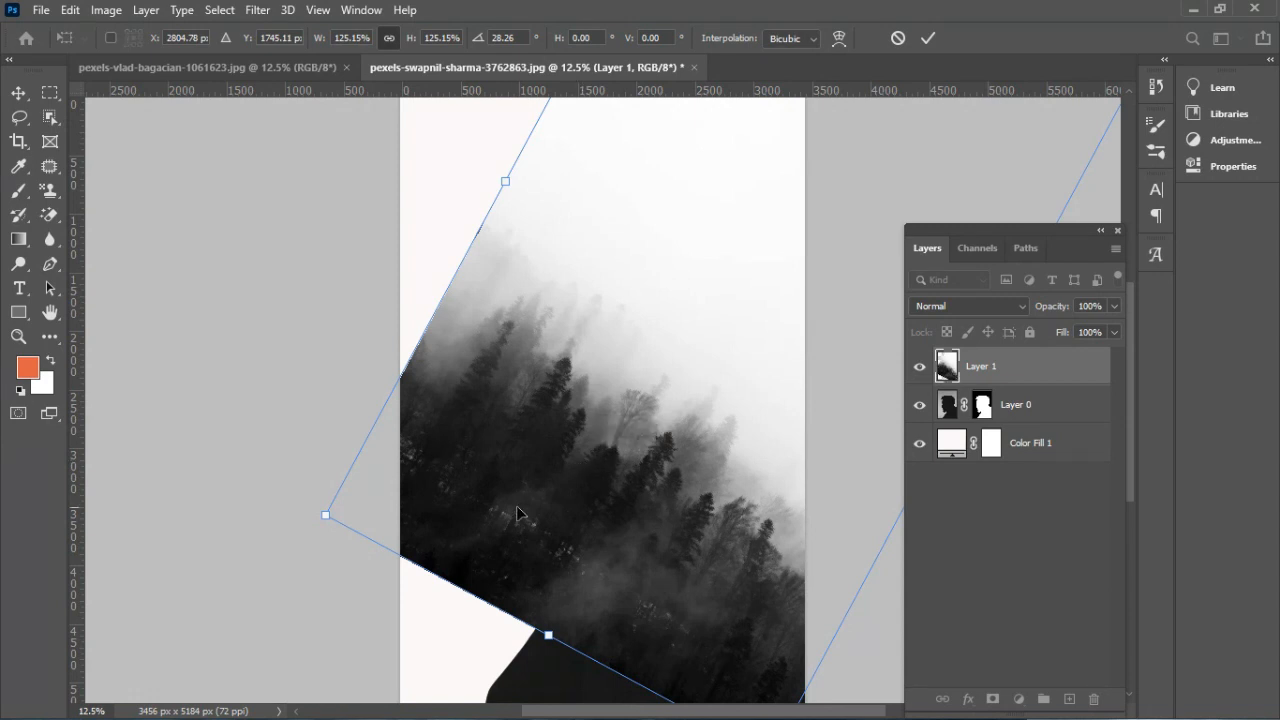
# Scale the forest layer to about 144%, rotate it to about 34.5° and reposition it over the canvas.
pyautogui.moveTo(548, 635); pyautogui.dragTo(491, 718)
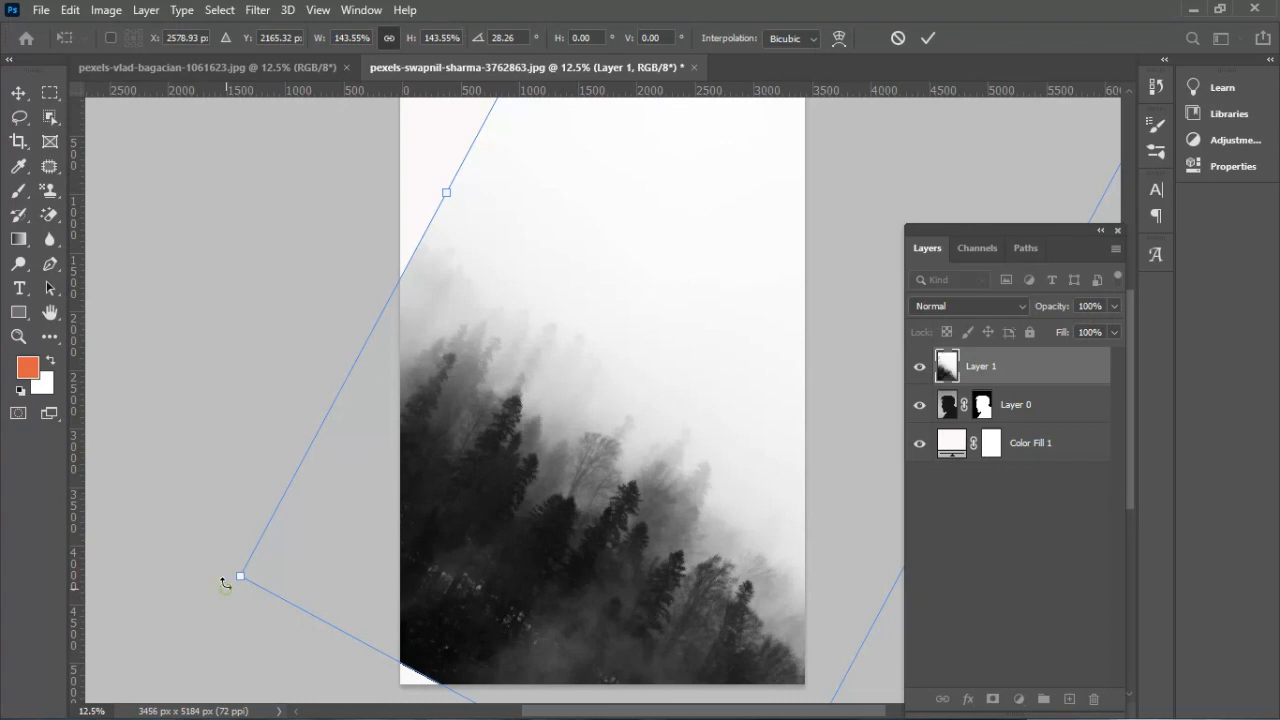
pyautogui.moveTo(224, 584); pyautogui.dragTo(224, 563)
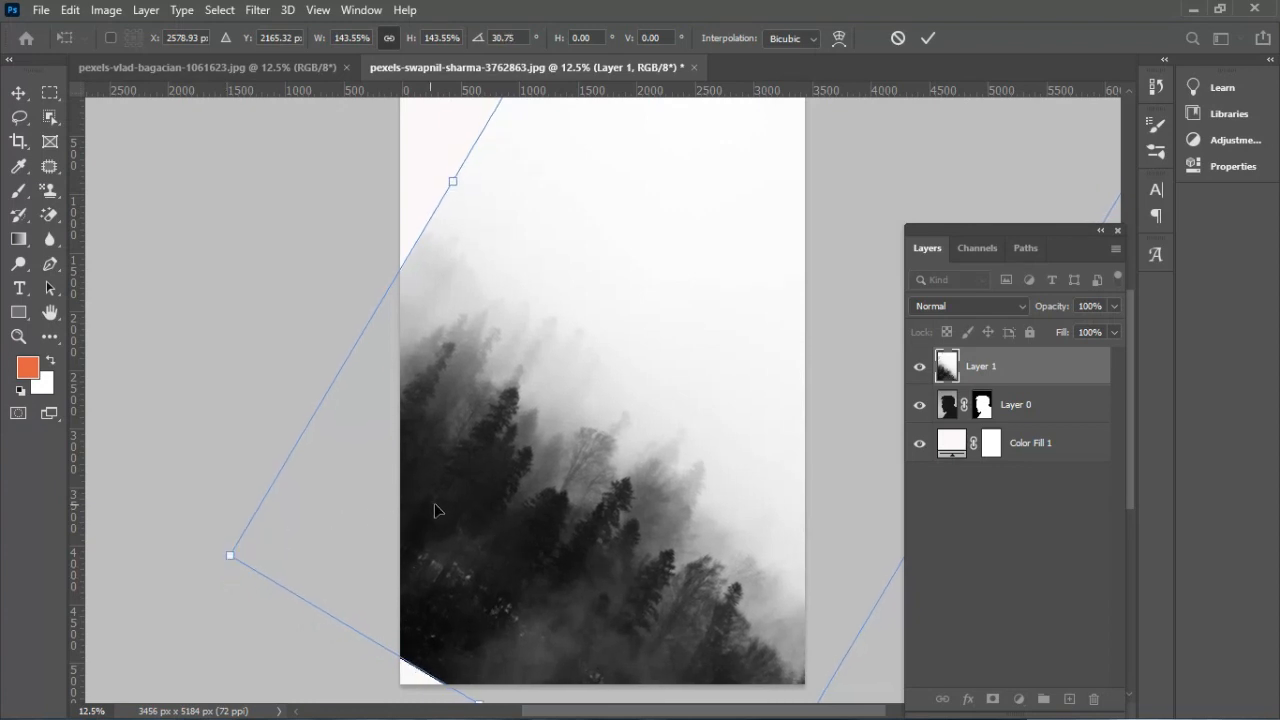
pyautogui.moveTo(446, 497); pyautogui.dragTo(436, 516)
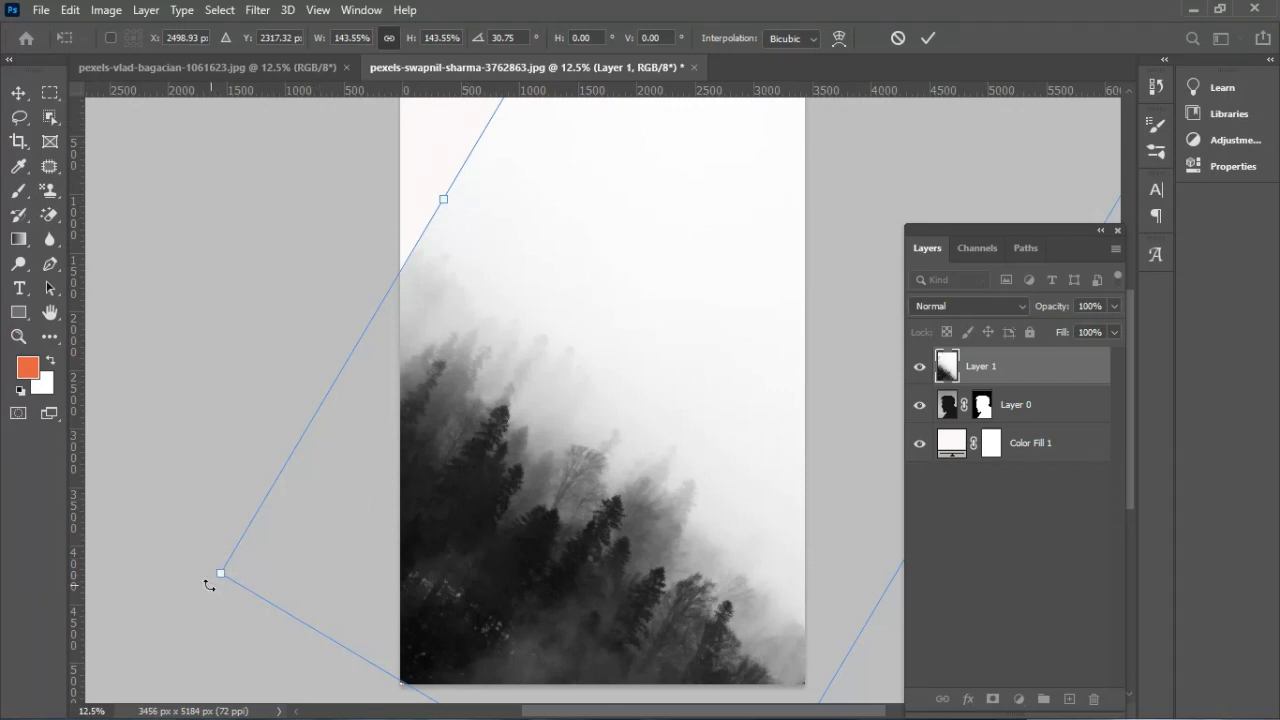
pyautogui.moveTo(208, 582); pyautogui.dragTo(206, 544)
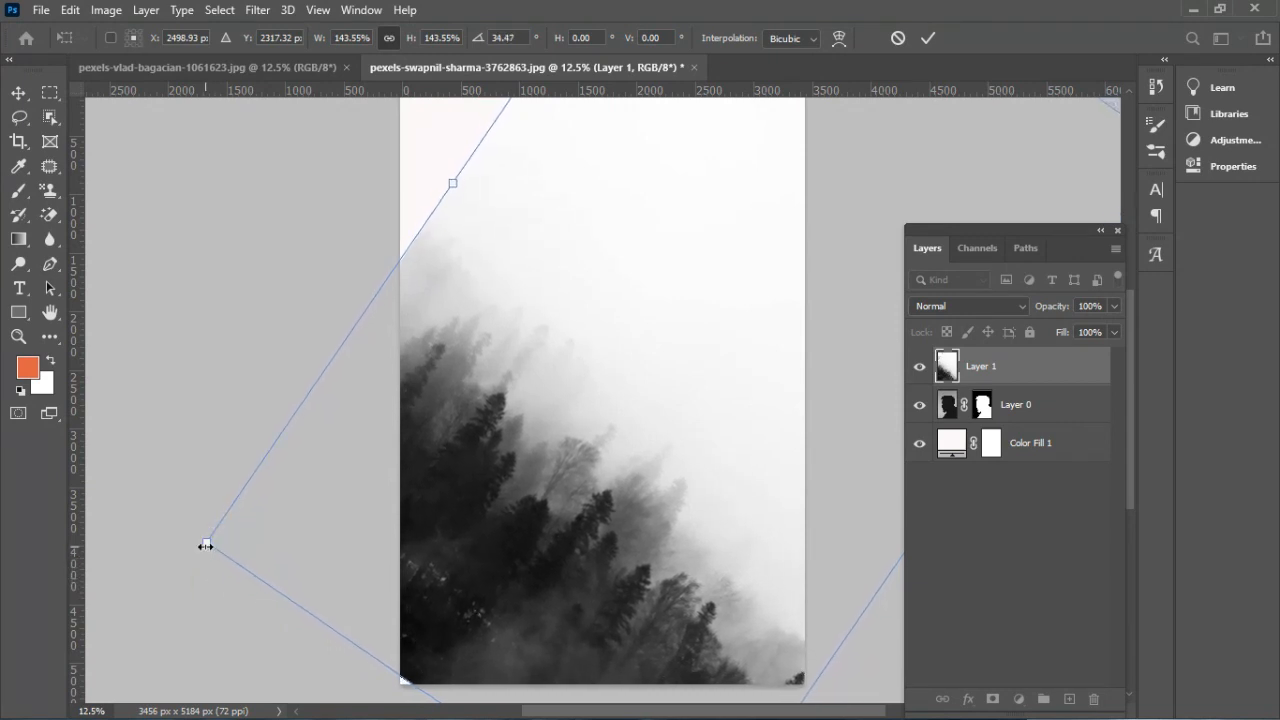
pyautogui.moveTo(515, 524); pyautogui.dragTo(510, 504)
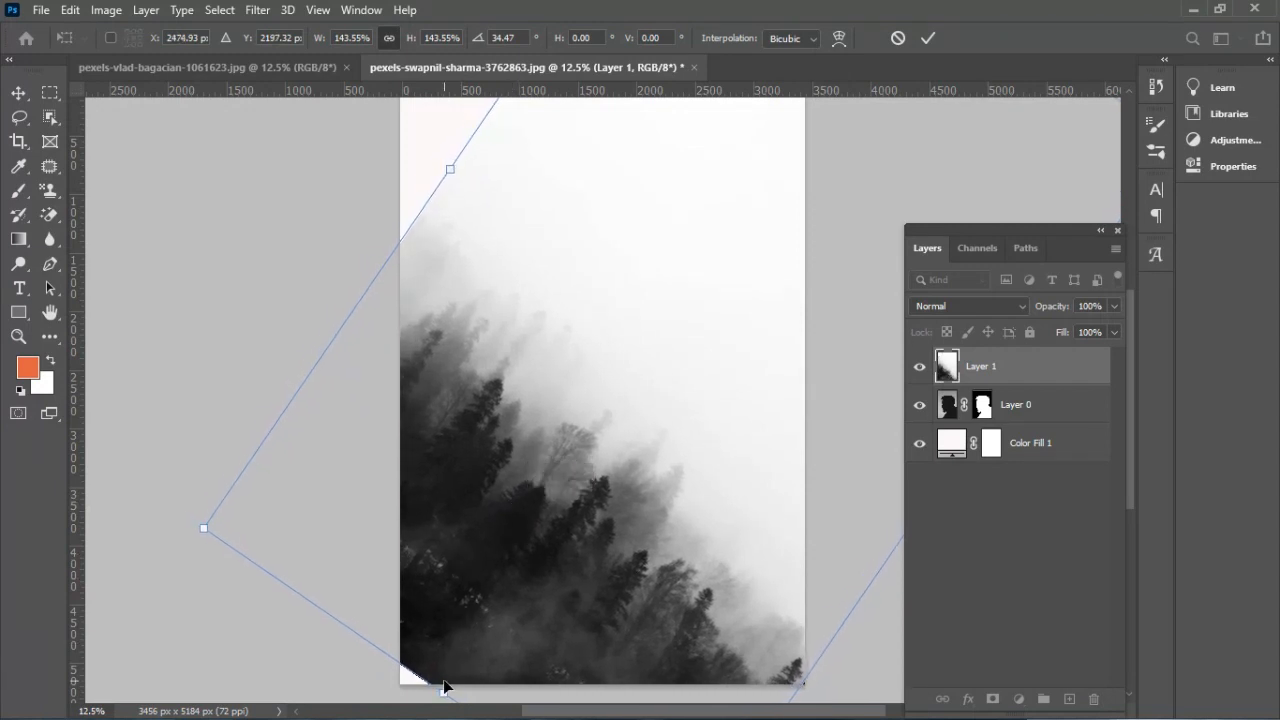
# Enlarge the forest layer to about 150%, shift it about 240 px right and 200 px up, and apply the transform.
pyautogui.moveTo(444, 688); pyautogui.dragTo(418, 710)
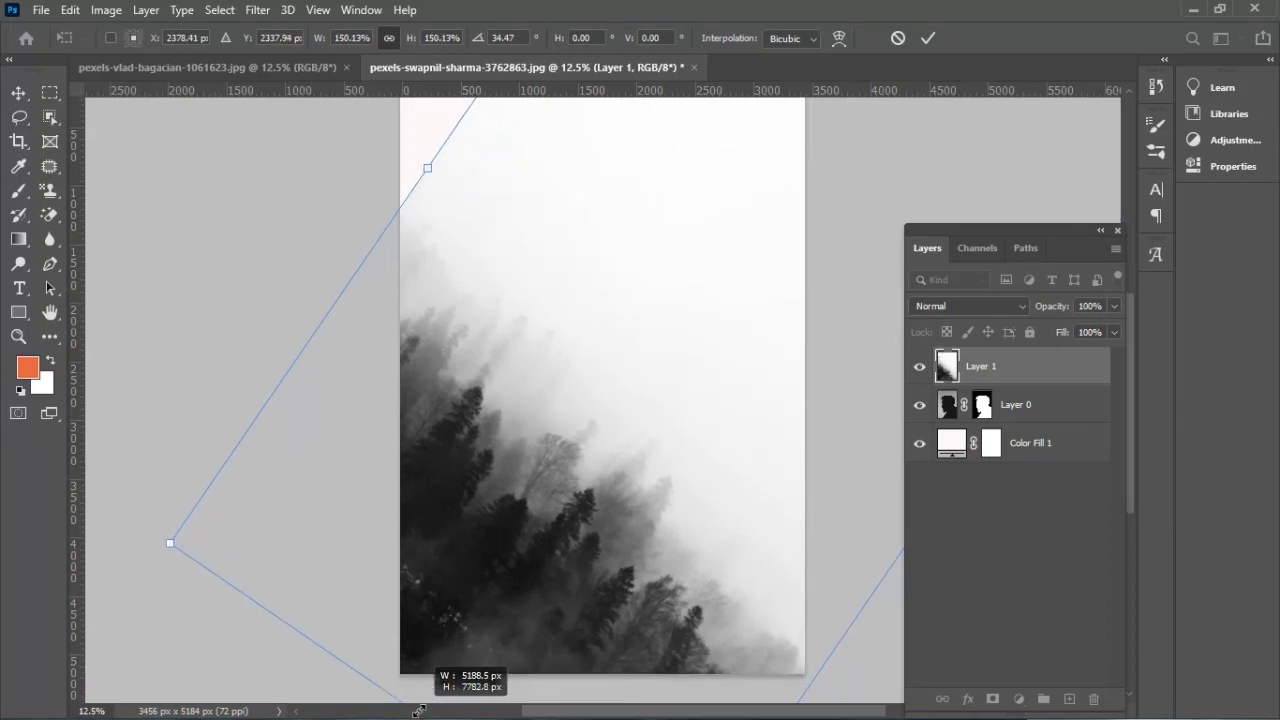
pyautogui.moveTo(496, 530); pyautogui.dragTo(524, 510)
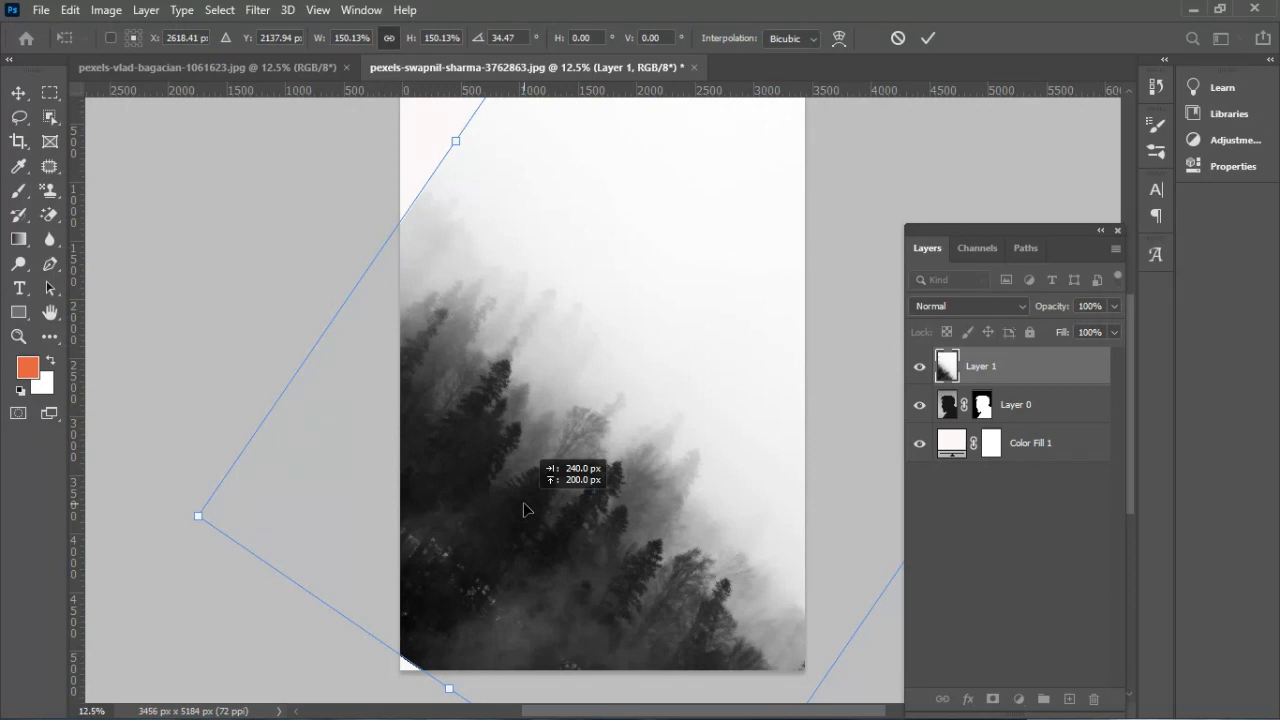
pyautogui.moveTo(525, 510); pyautogui.dragTo(525, 510)
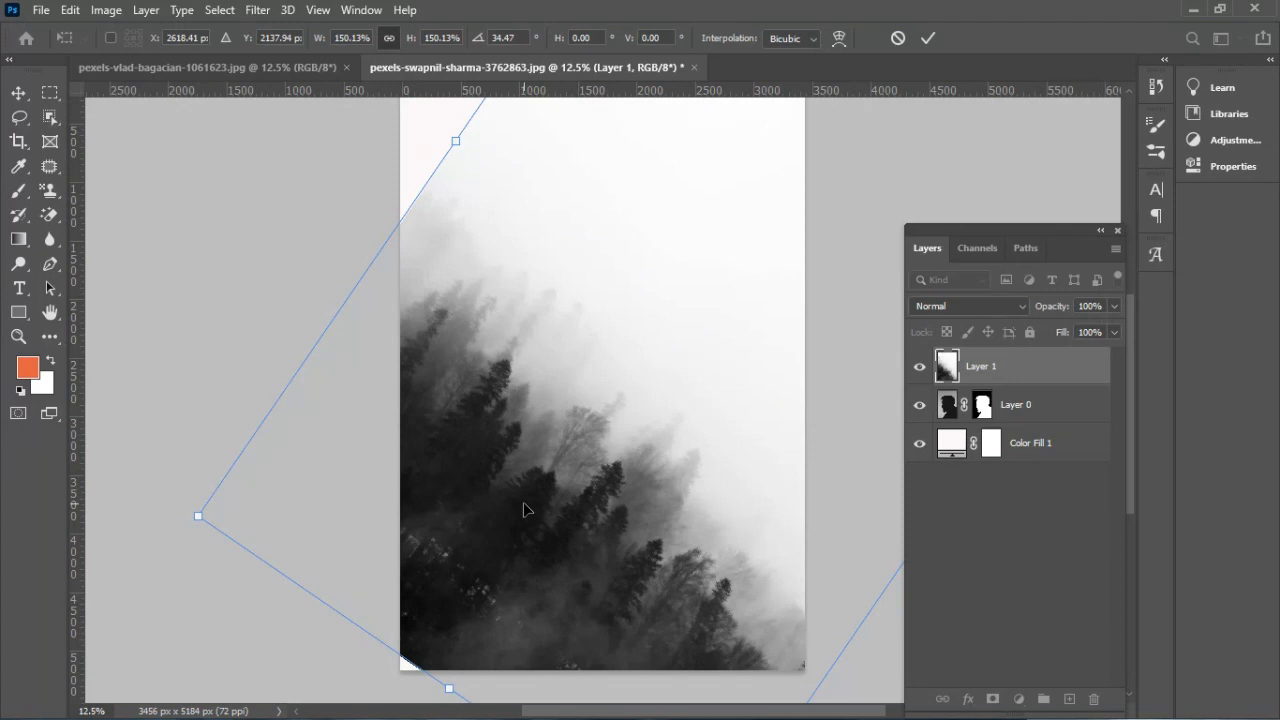
pyautogui.click(929, 38)
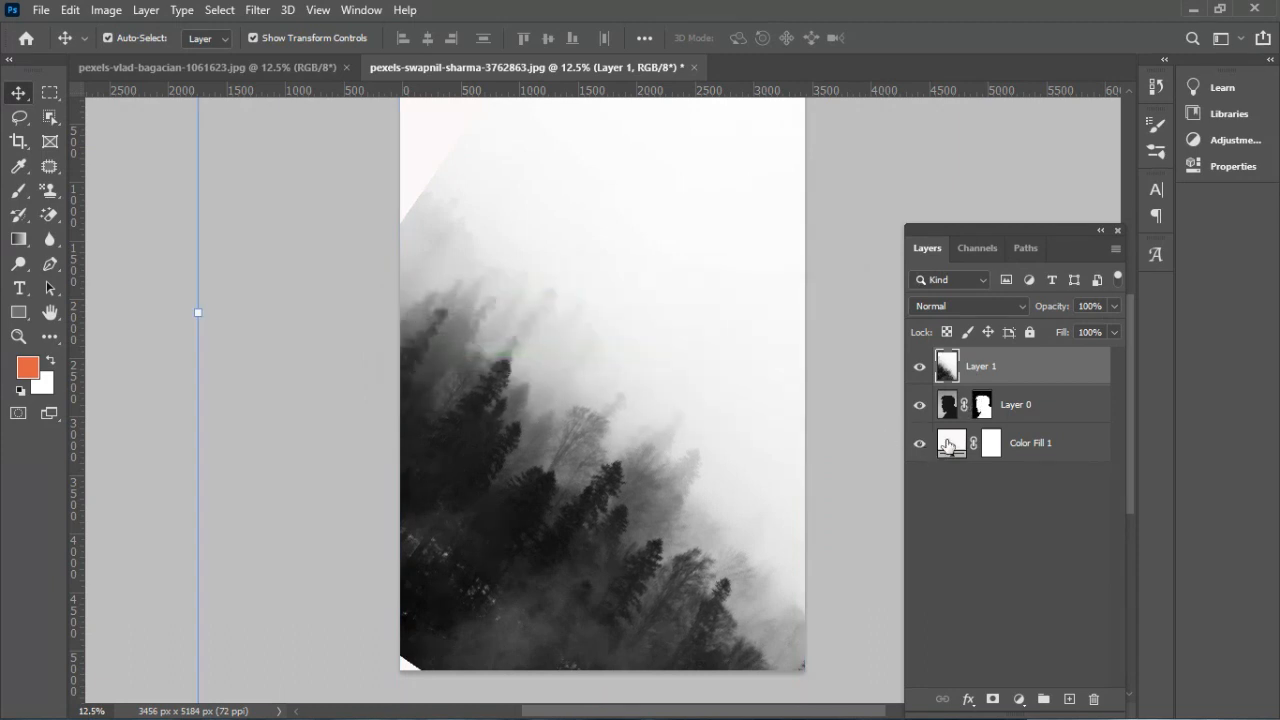
# Change the Solid Color fill layer's color to #f3f3f3, sampled from the mist in the forest image.
pyautogui.doubleClick(947, 443)
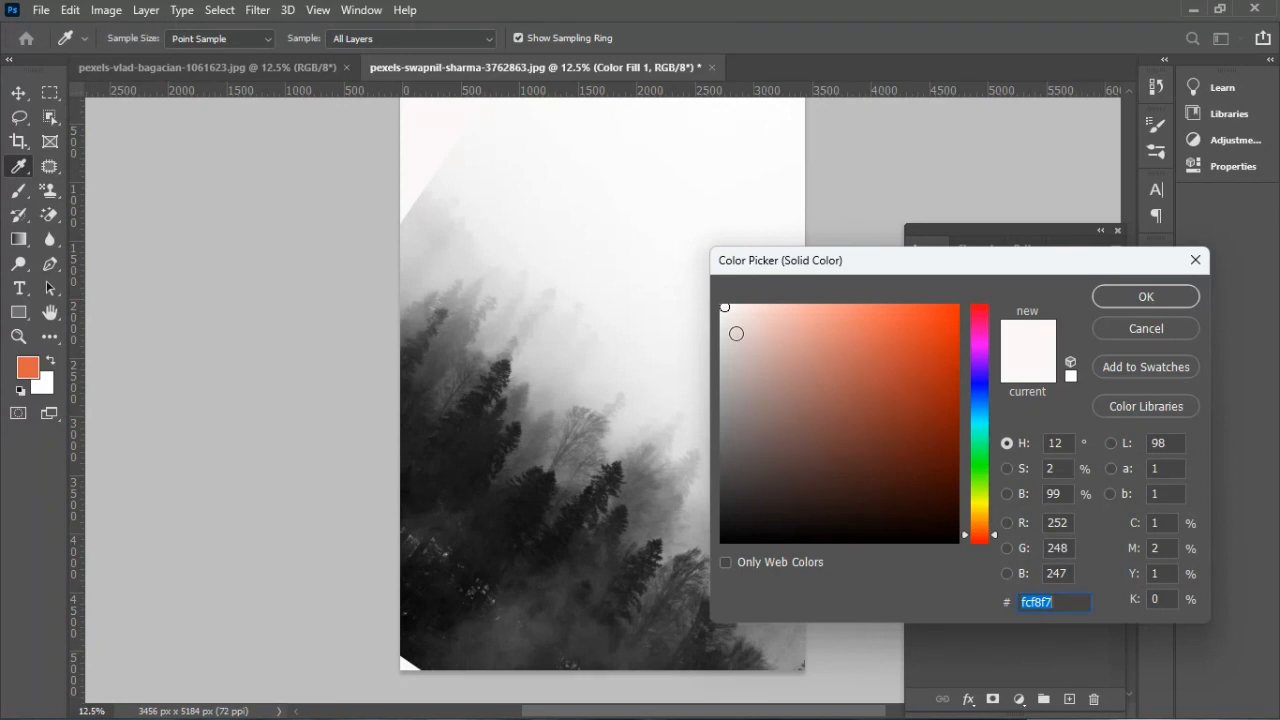
pyautogui.click(704, 178)
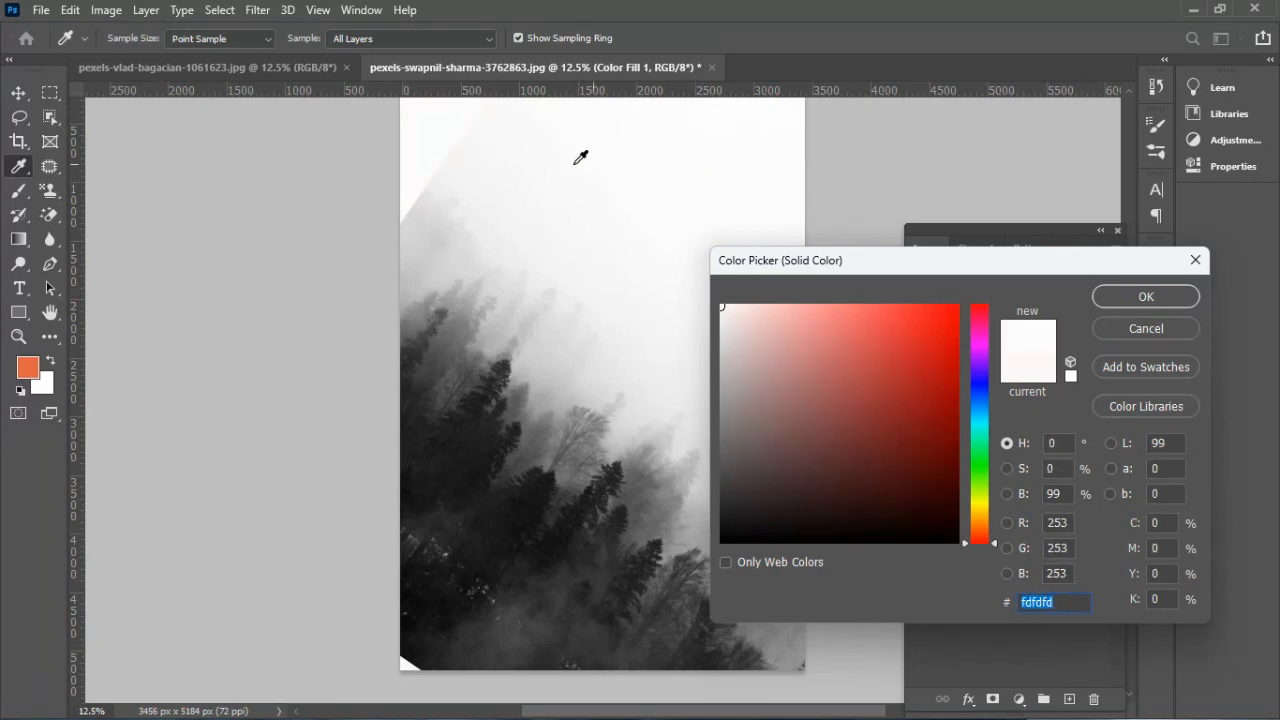
pyautogui.click(505, 207)
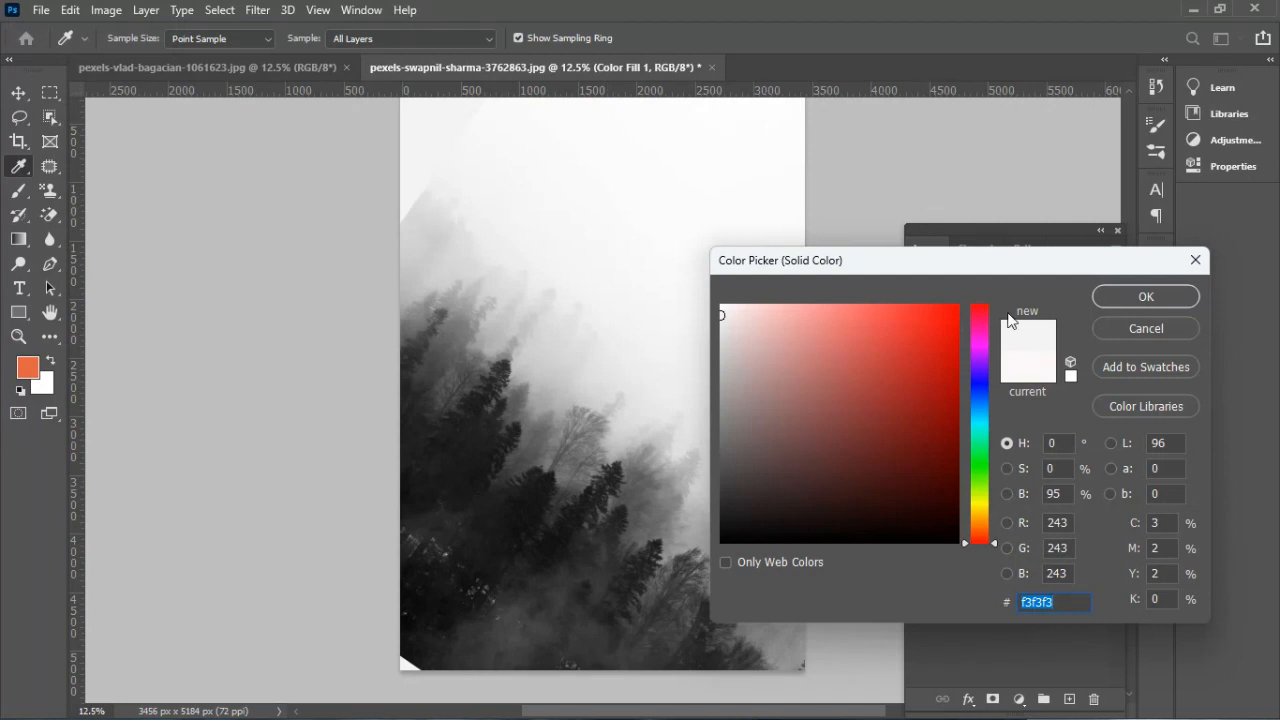
pyautogui.click(1146, 297)
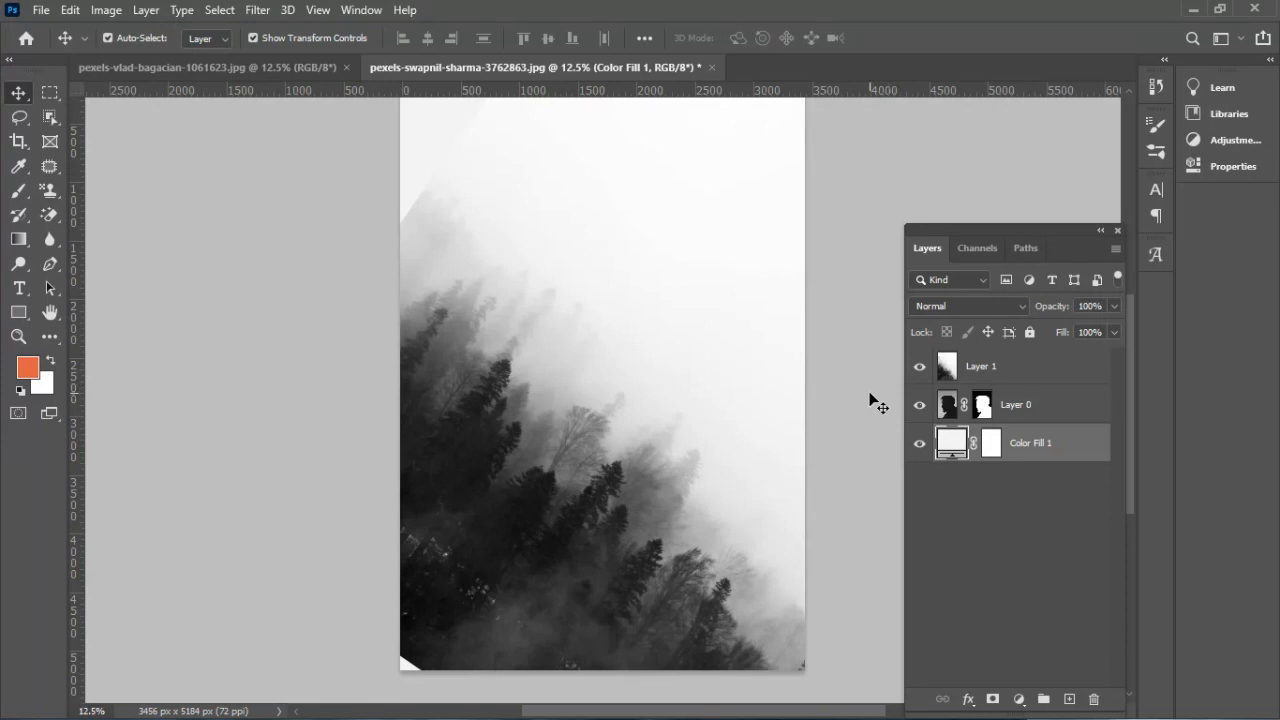
# Set the Solid Color fill layer's color to #f9f9f9 by sampling a brighter area of the forest's misty sky.
pyautogui.doubleClick(953, 444)
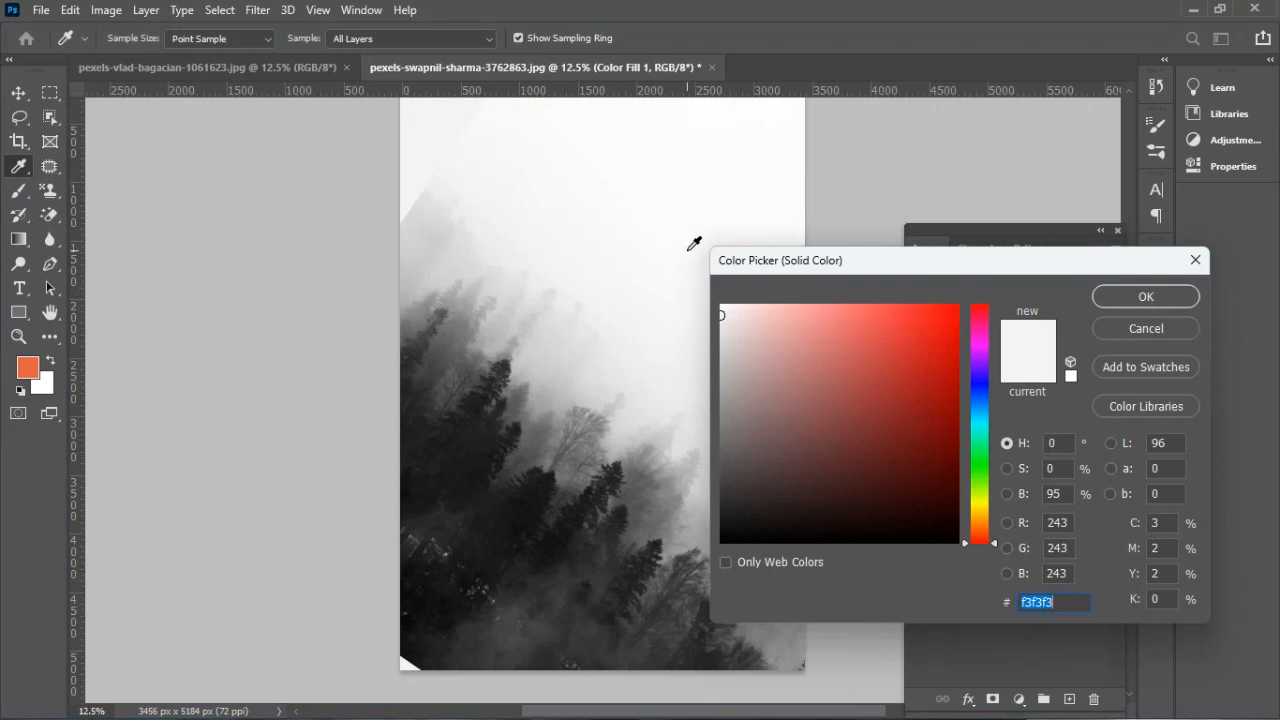
pyautogui.click(673, 205)
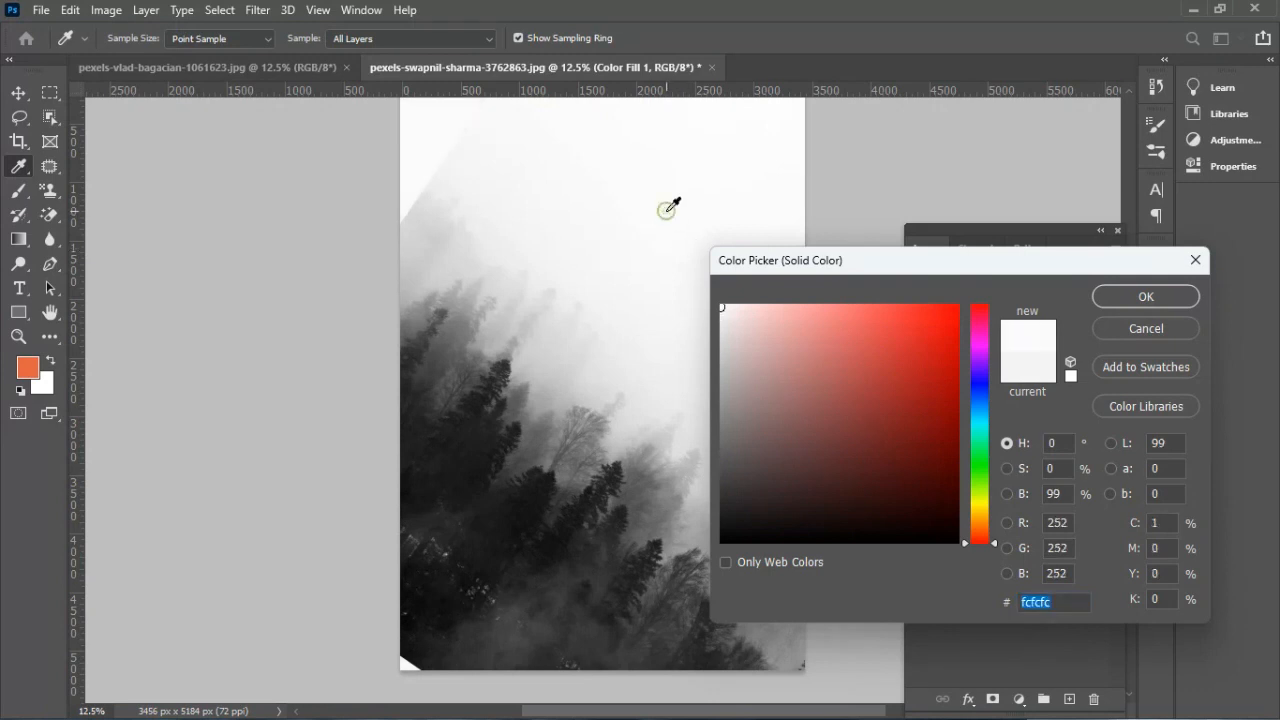
pyautogui.click(607, 196)
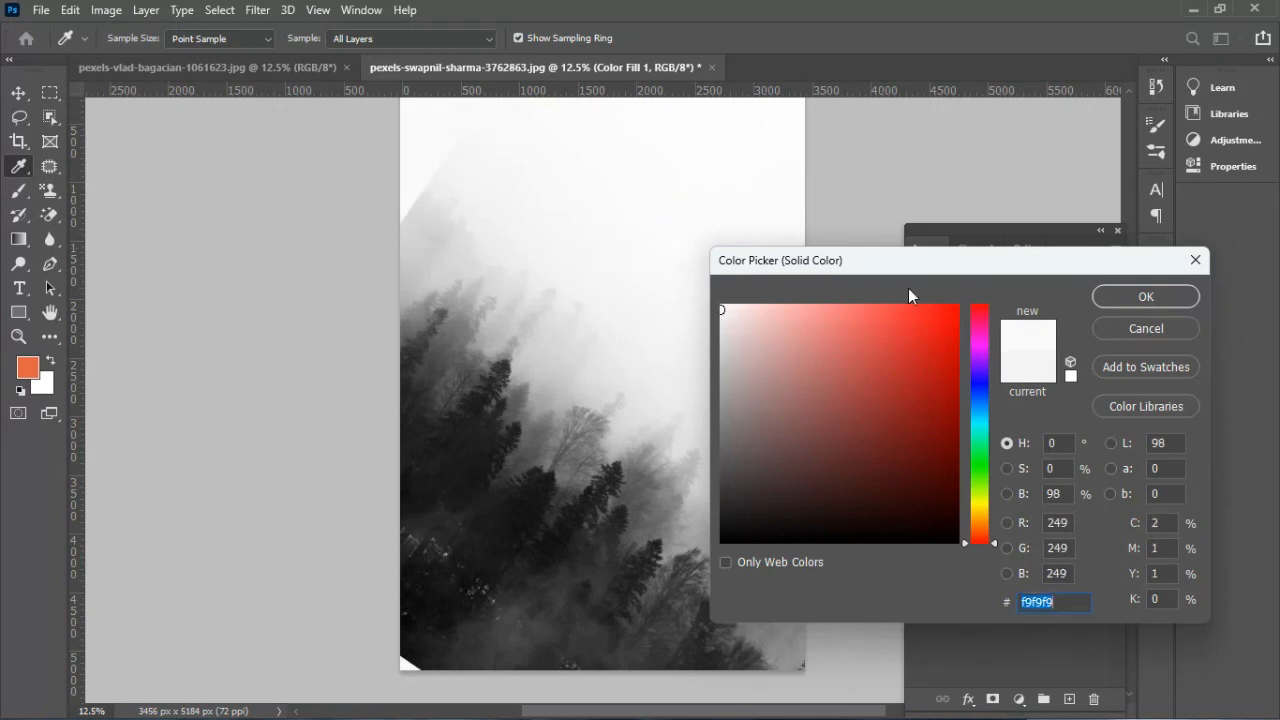
pyautogui.click(1146, 298)
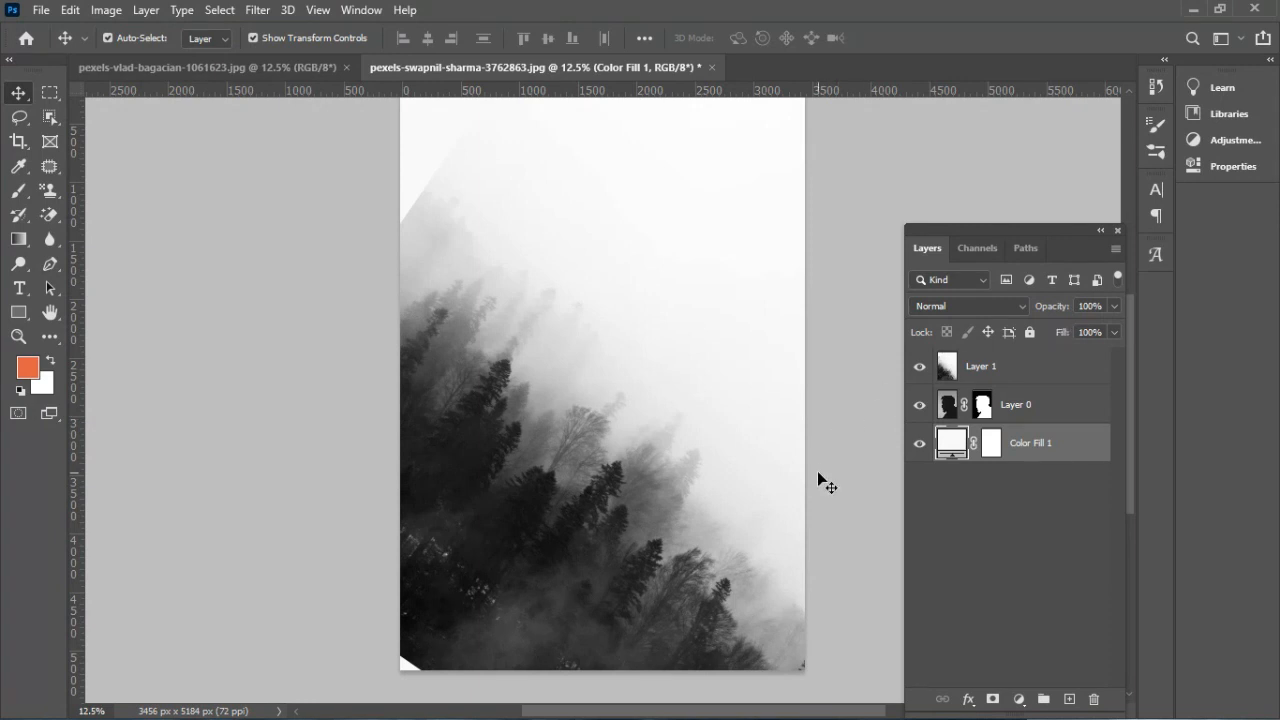
# Set the forest layer's blend mode to Screen.
pyautogui.click(990, 366)
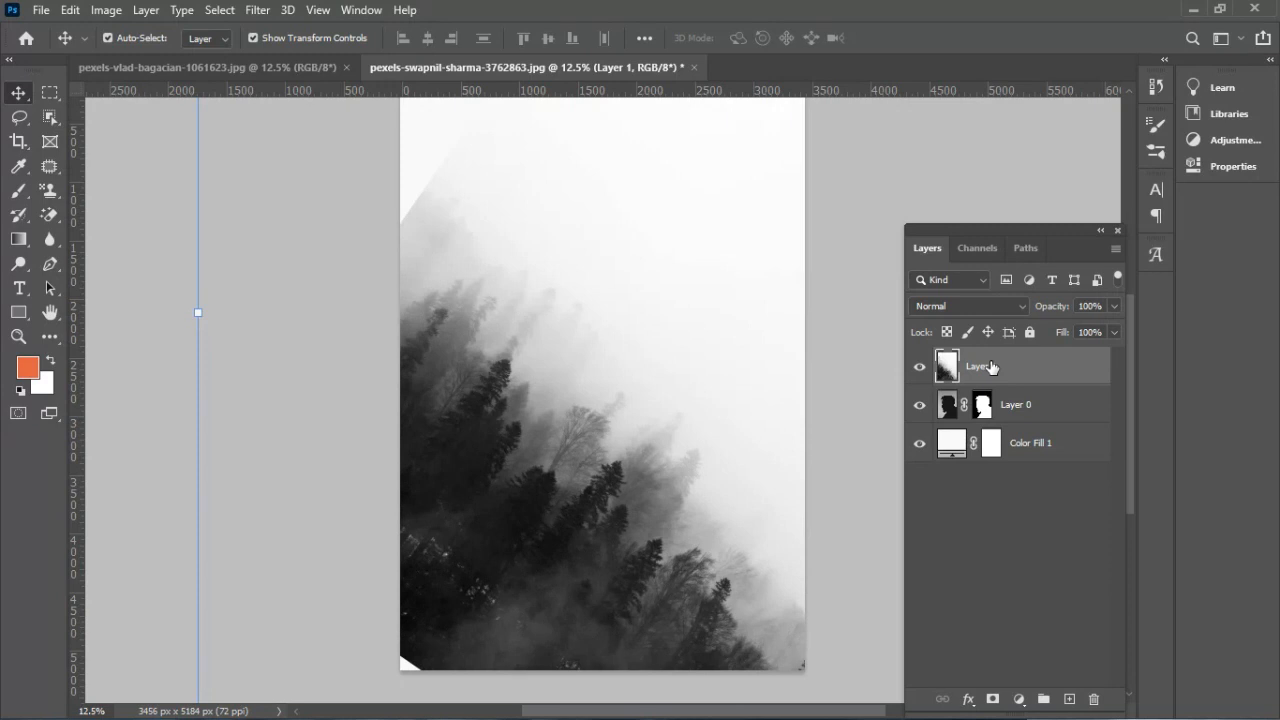
pyautogui.click(1018, 311)
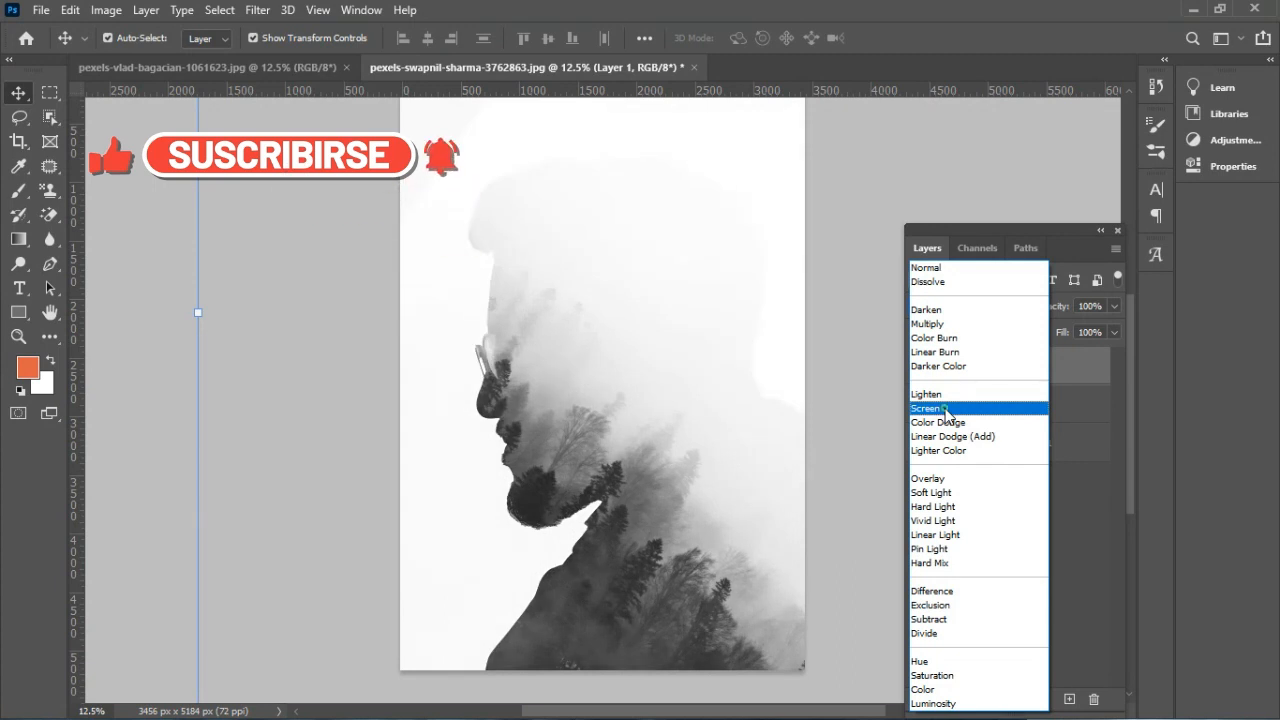
pyautogui.click(945, 409)
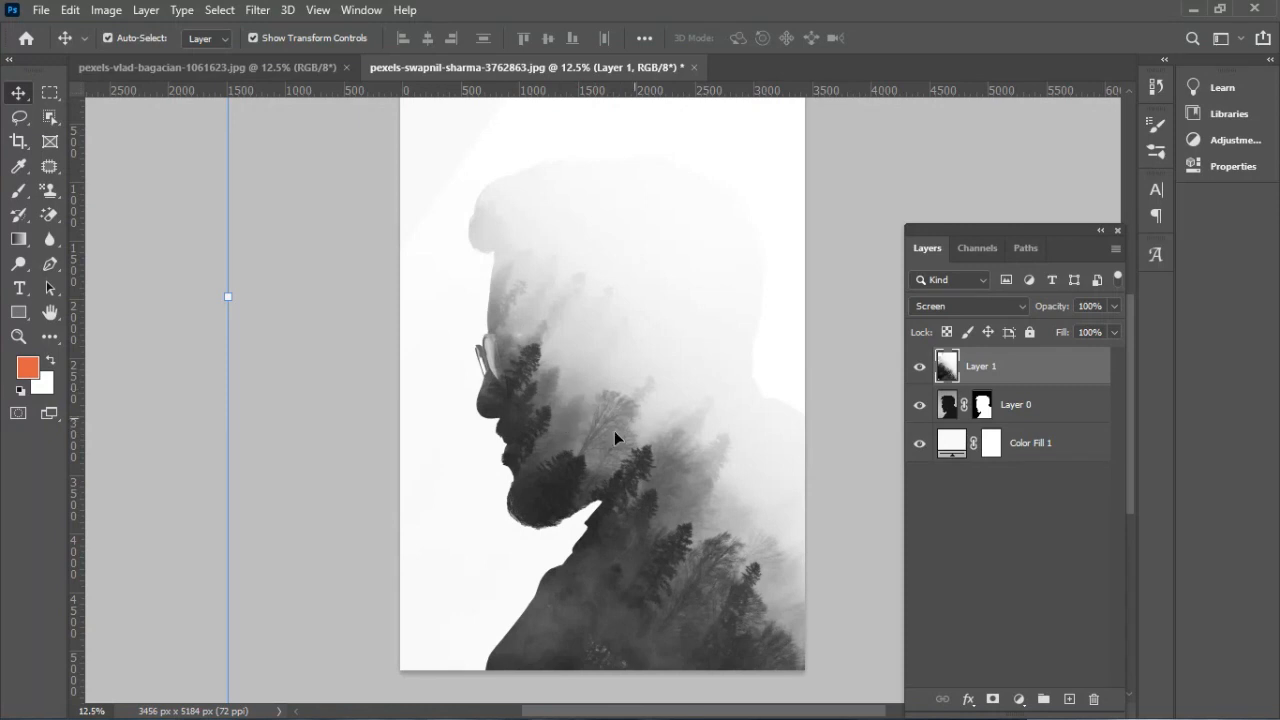
# Scale the forest layer to about 107% and reposition it so the trees cover the silhouette's face and shoulders.
pyautogui.moveTo(553, 457); pyautogui.dragTo(534, 420)
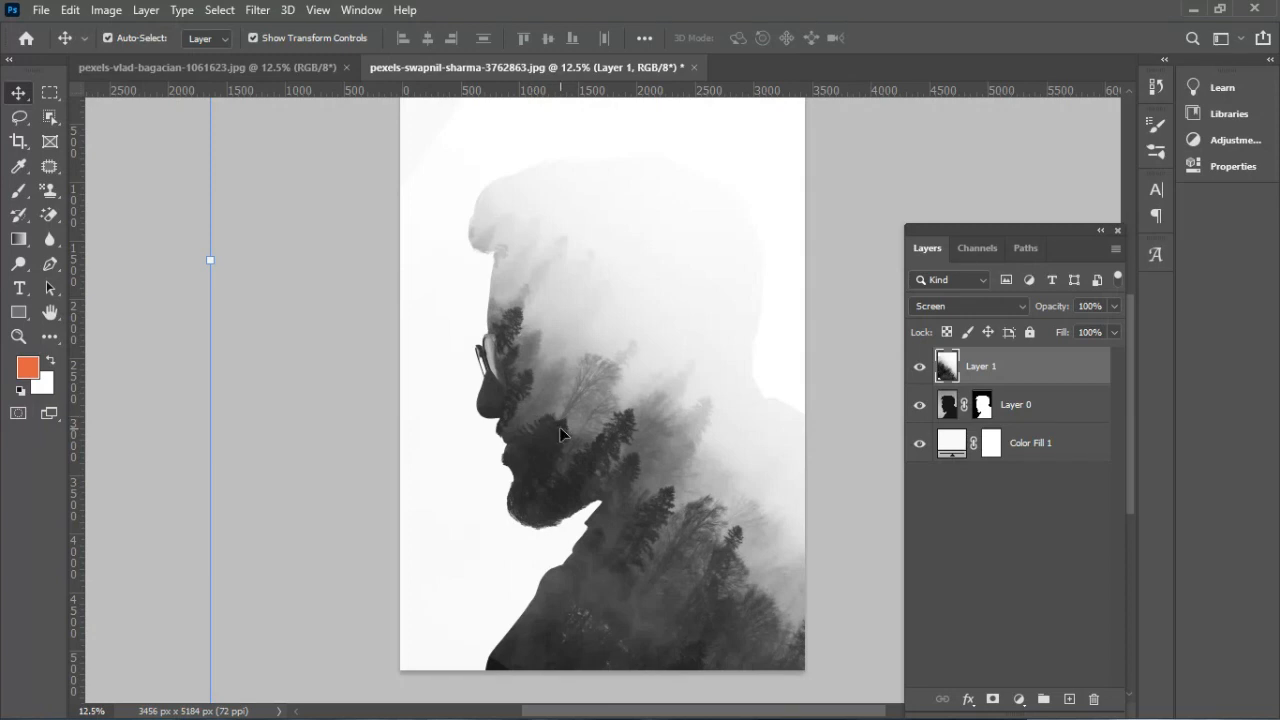
pyautogui.moveTo(546, 426); pyautogui.dragTo(550, 448)
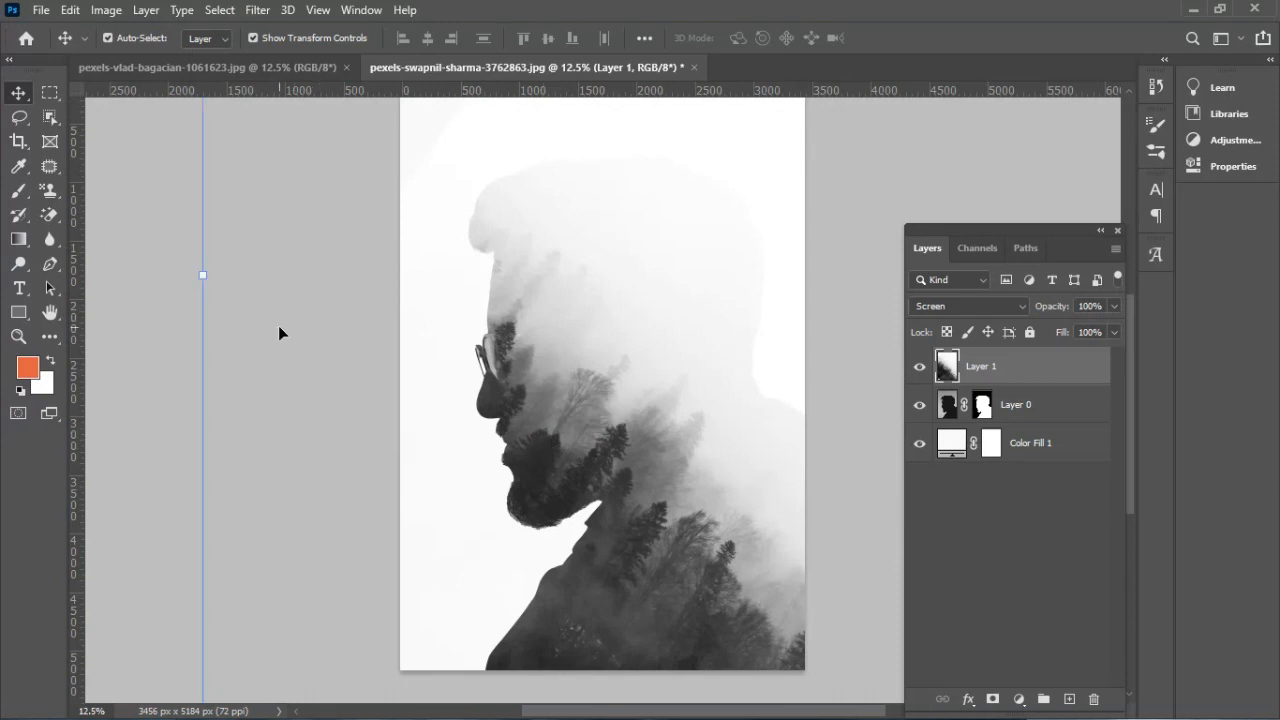
pyautogui.moveTo(200, 276); pyautogui.dragTo(169, 281)
pyautogui.moveTo(137, 280); pyautogui.dragTo(117, 279)
pyautogui.moveTo(534, 401); pyautogui.dragTo(579, 357)
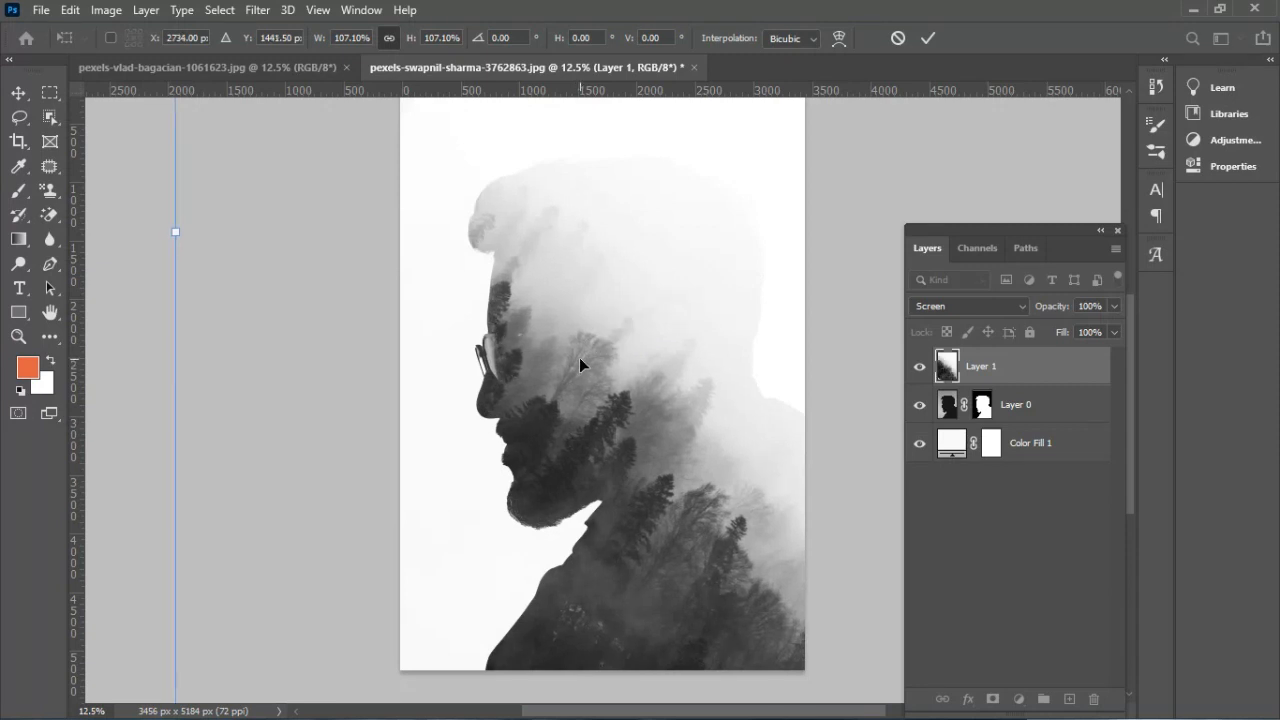
pyautogui.press('Return')
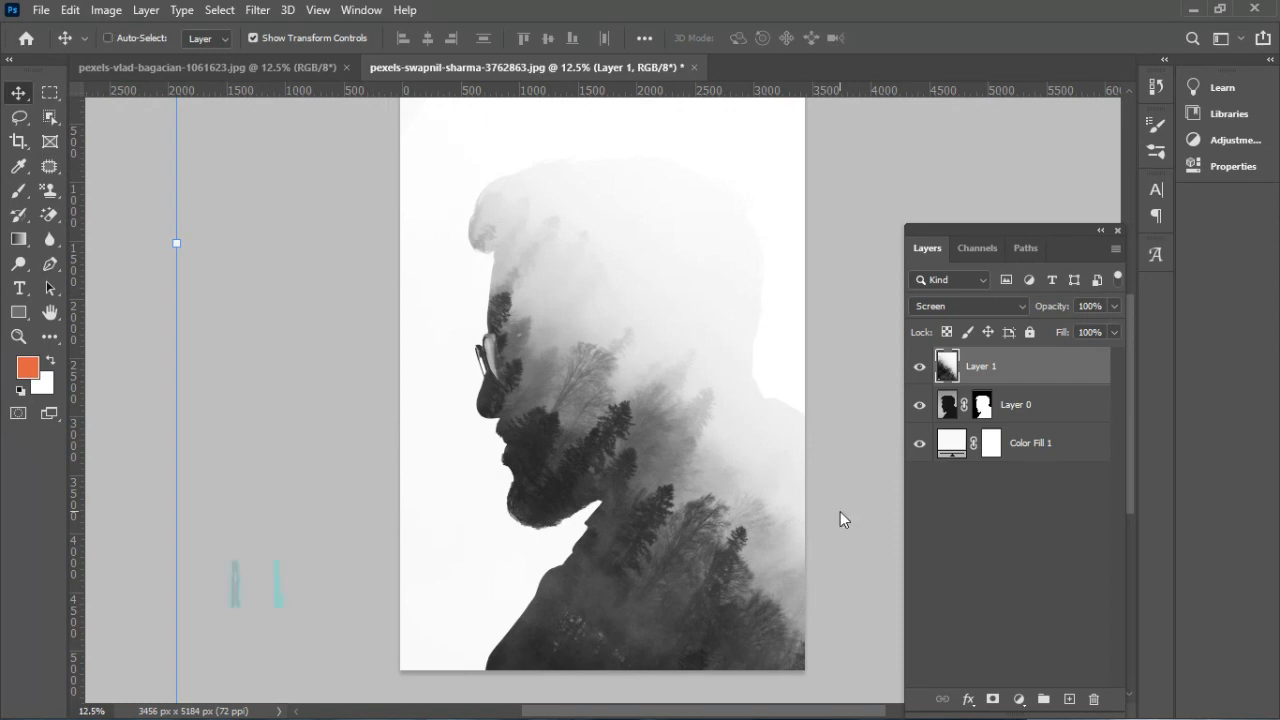
# Apply Levels to the forest layer with black input 29 and white input 250, and deselect the layer.
pyautogui.hotkey('ctrl', 'l')
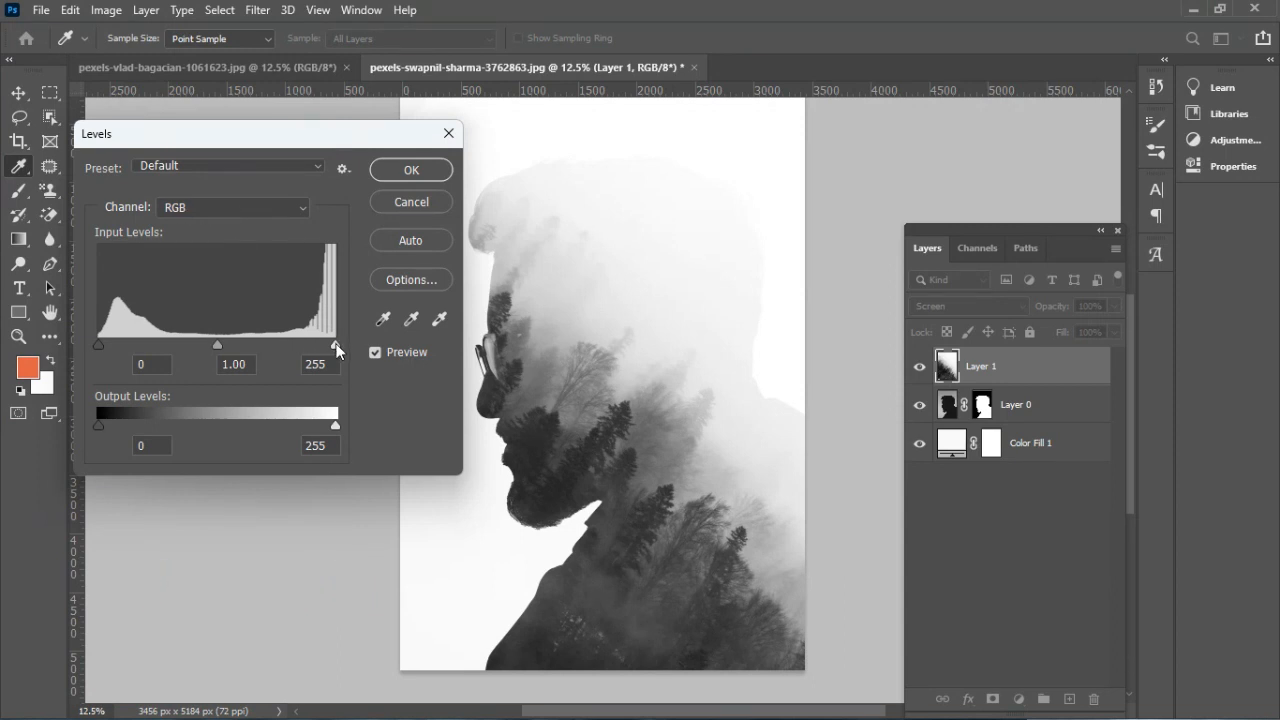
pyautogui.moveTo(336, 346); pyautogui.dragTo(319, 347)
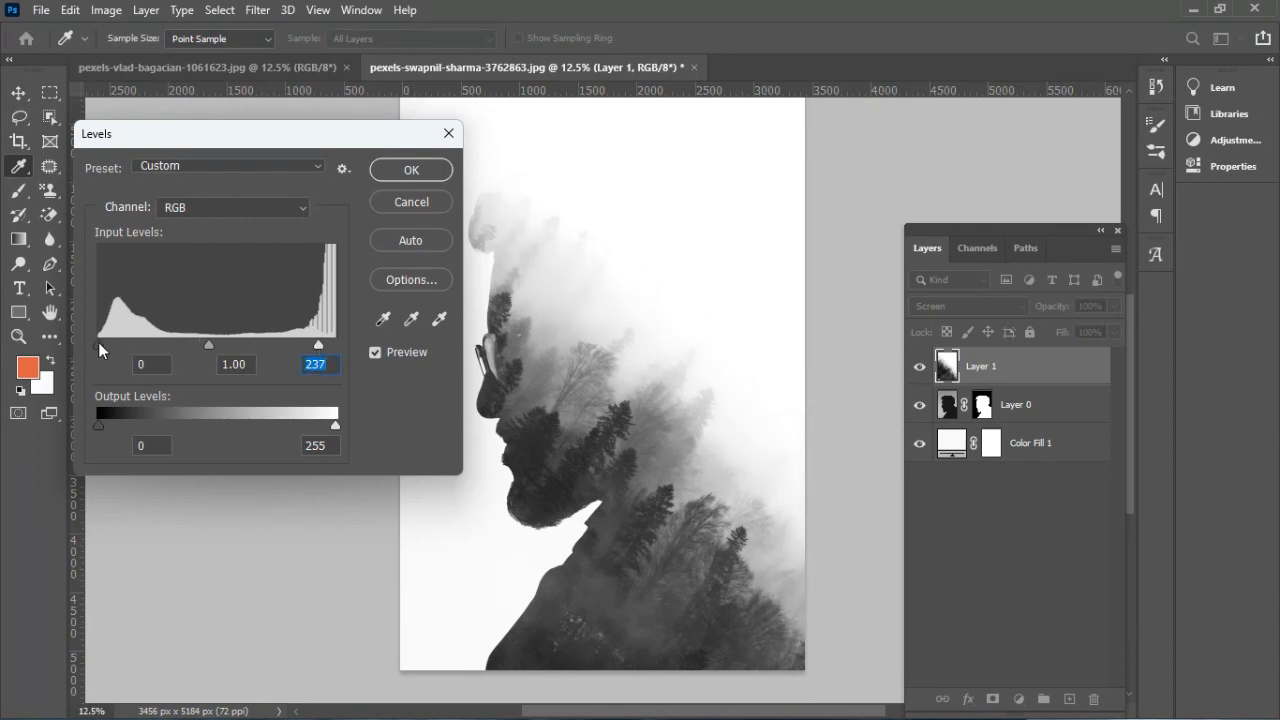
pyautogui.moveTo(99, 346)
pyautogui.mouseDown()
pyautogui.moveTo(175, 345)
pyautogui.moveTo(108, 338)
pyautogui.mouseUp()
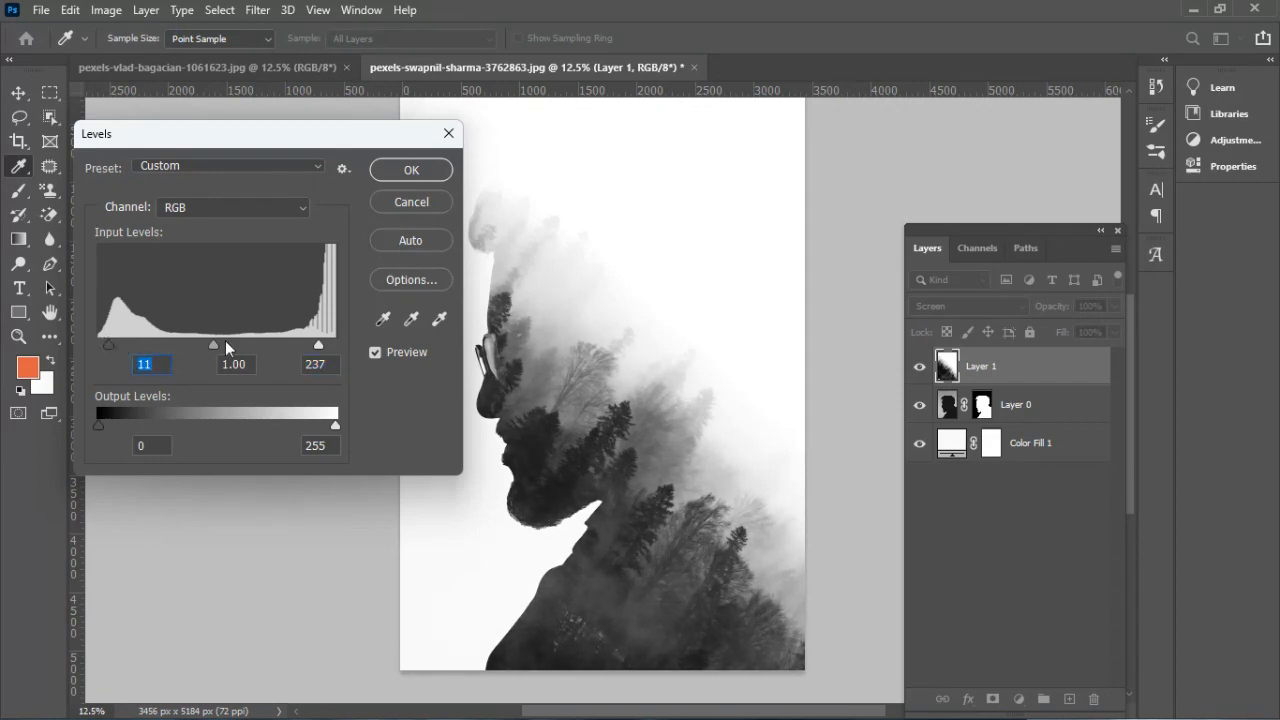
pyautogui.moveTo(316, 343); pyautogui.dragTo(343, 338)
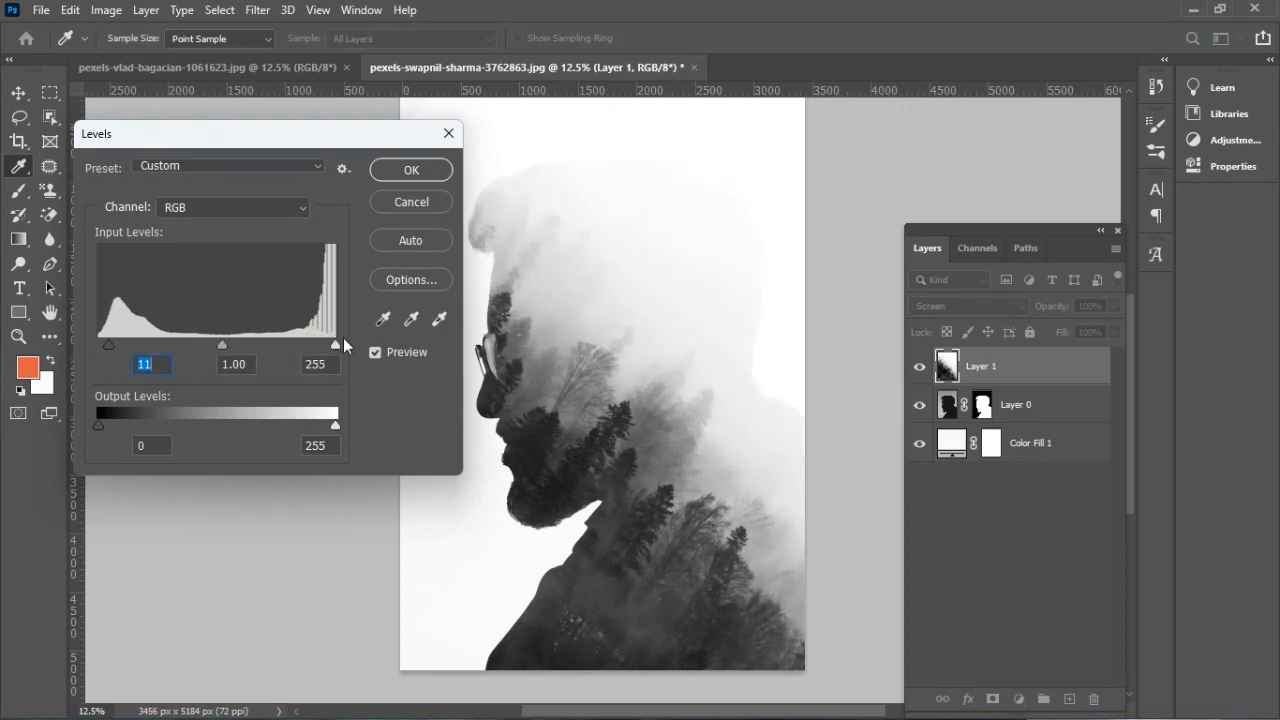
pyautogui.click(333, 340)
pyautogui.moveTo(335, 345); pyautogui.dragTo(331, 344)
pyautogui.moveTo(108, 341)
pyautogui.mouseDown()
pyautogui.moveTo(137, 341)
pyautogui.moveTo(126, 342)
pyautogui.mouseUp()
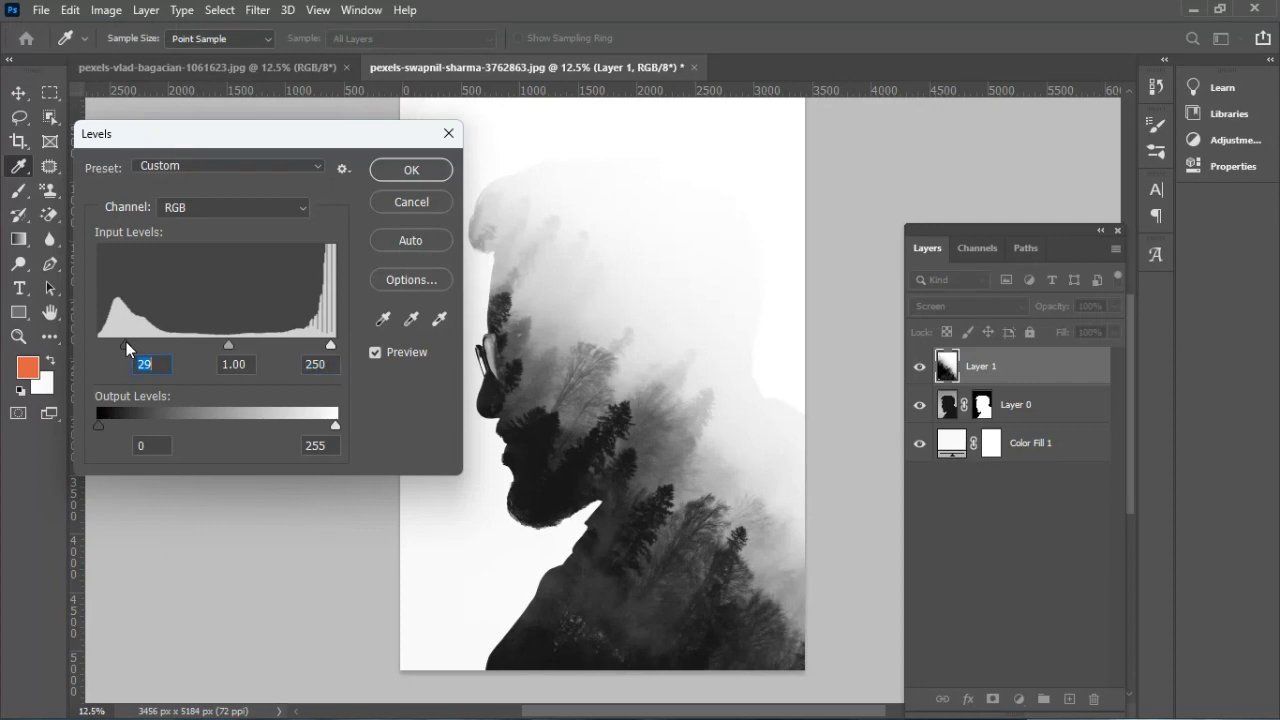
pyautogui.click(414, 171)
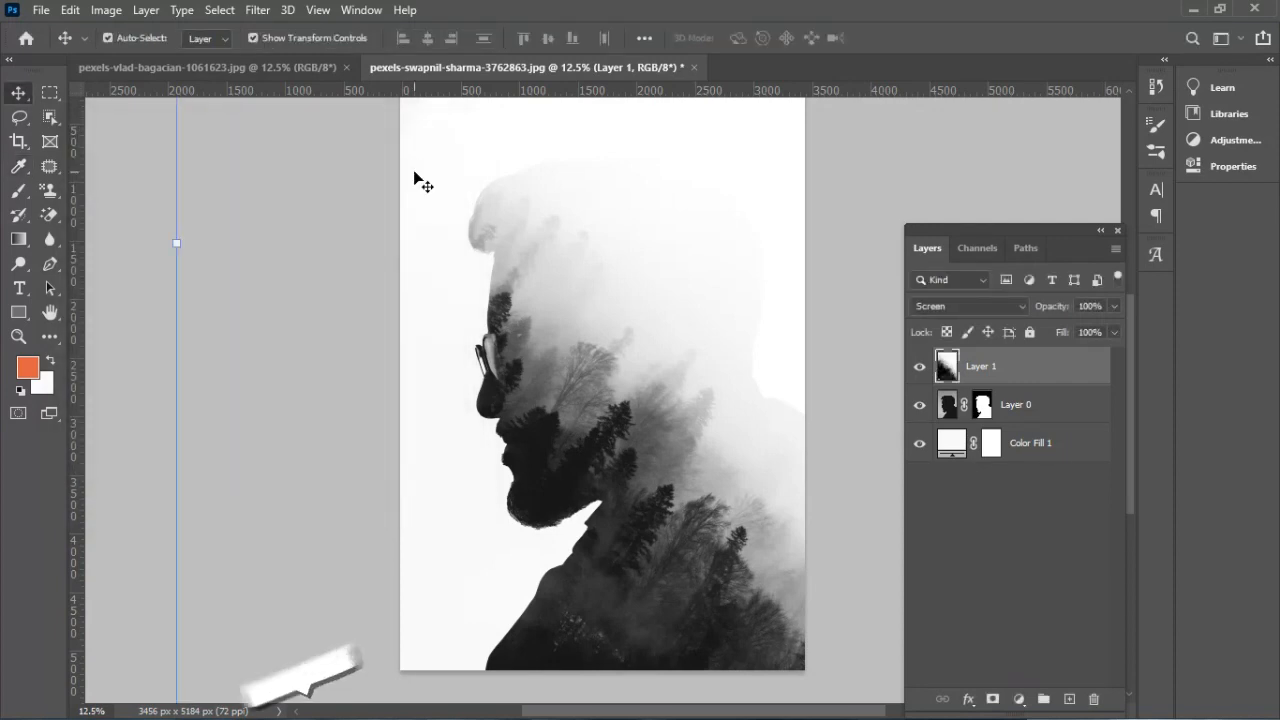
pyautogui.click(101, 203)
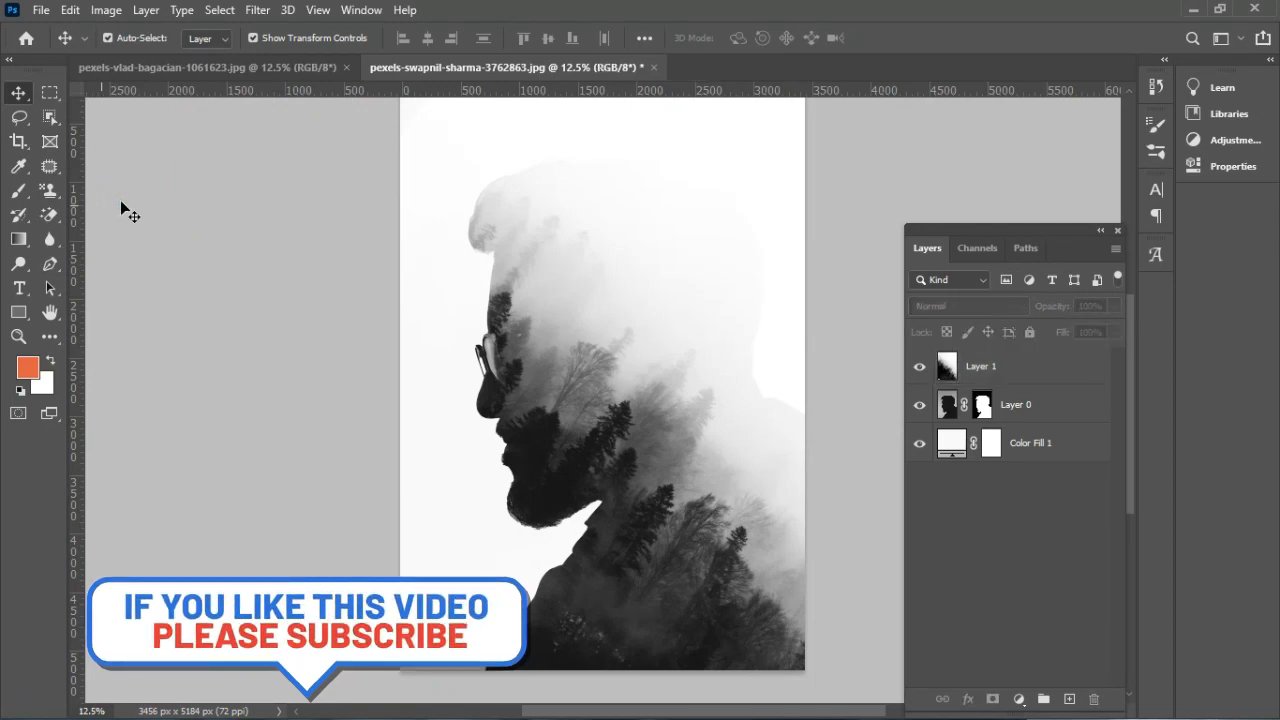